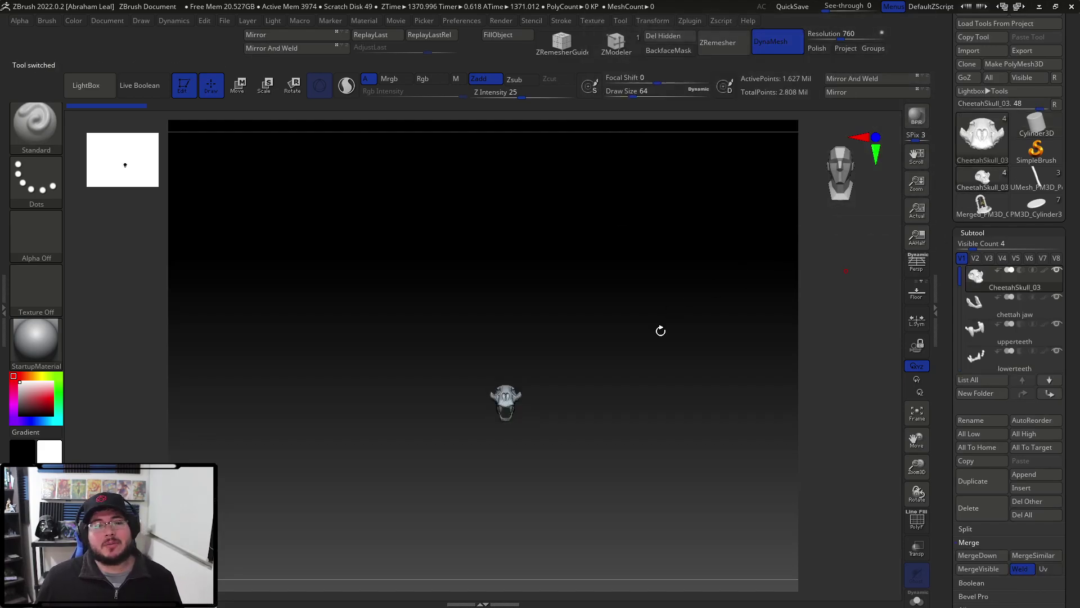
# Frame the cheetah skull to fill the canvas and orbit it to a right-facing side view.
pyautogui.press('f')
pyautogui.moveTo(706, 361)
pyautogui.mouseDown(button='right')
pyautogui.moveTo(765, 280)
pyautogui.moveTo(746, 271)
pyautogui.moveTo(743, 336)
pyautogui.moveTo(731, 306)
pyautogui.moveTo(678, 309)
pyautogui.moveTo(704, 336)
pyautogui.moveTo(750, 343)
pyautogui.moveTo(750, 372)
pyautogui.moveTo(744, 349)
pyautogui.moveTo(673, 347)
pyautogui.moveTo(748, 366)
pyautogui.moveTo(653, 360)
pyautogui.moveTo(713, 366)
pyautogui.mouseUp(button='right')
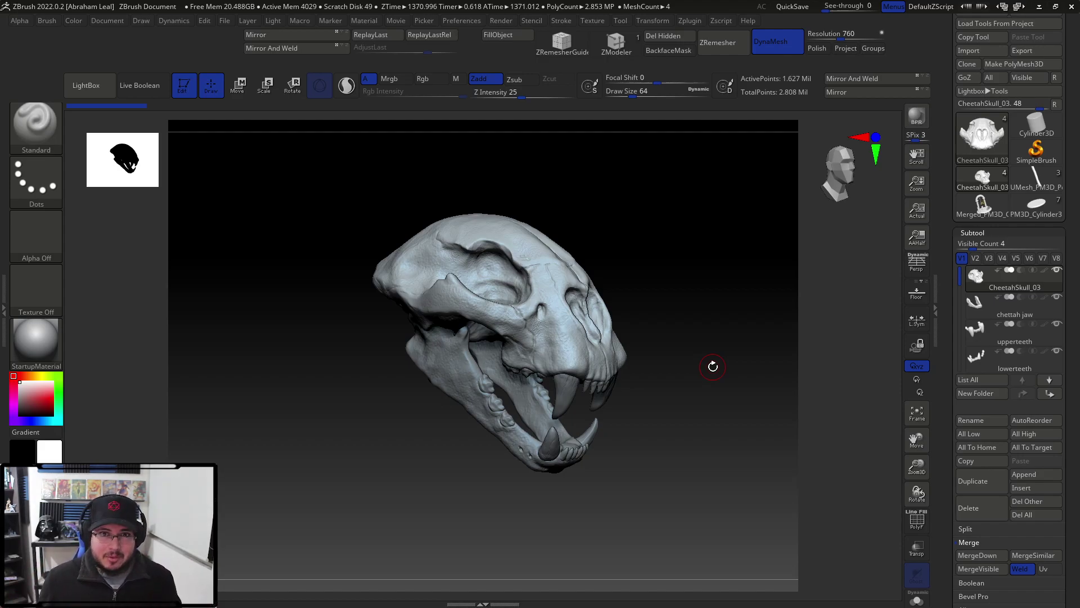
pyautogui.moveTo(699, 281); pyautogui.dragTo(711, 358)
pyautogui.moveTo(662, 242); pyautogui.dragTo(562, 259)
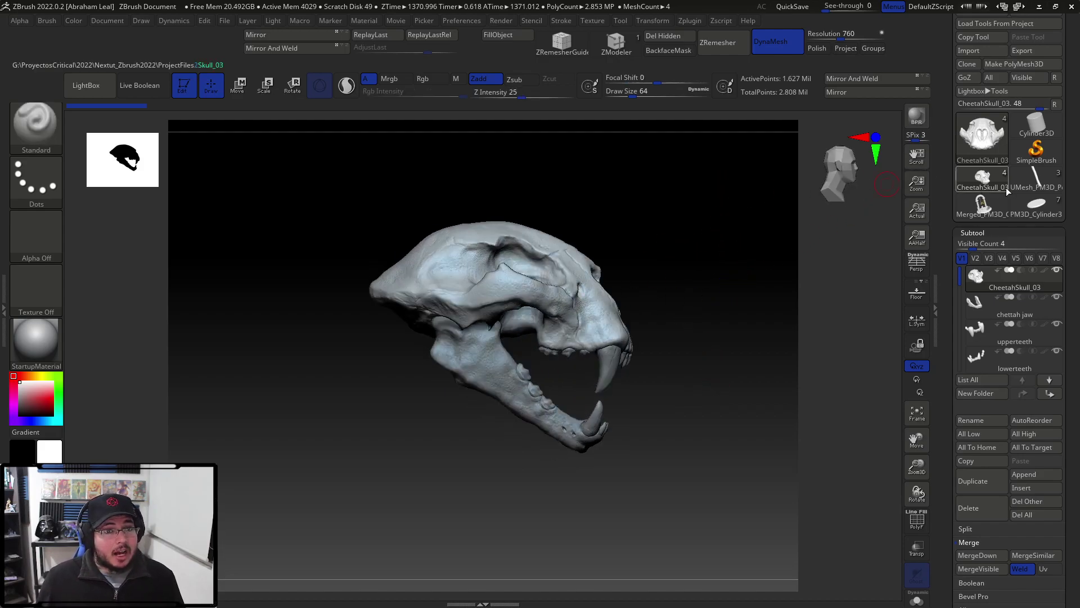
# Make the UMesh_PM3D axe the active tool and orbit it to view the blade from several angles.
pyautogui.click(1034, 178)
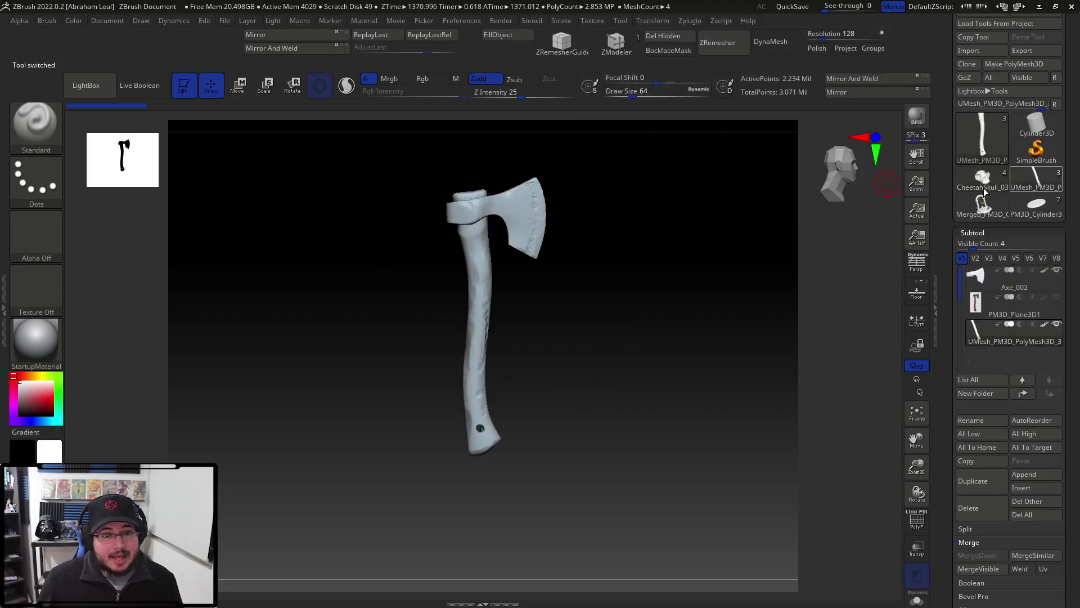
pyautogui.moveTo(641, 313)
pyautogui.mouseDown()
pyautogui.moveTo(562, 313)
pyautogui.moveTo(622, 280)
pyautogui.moveTo(644, 349)
pyautogui.moveTo(656, 320)
pyautogui.moveTo(684, 357)
pyautogui.moveTo(678, 366)
pyautogui.moveTo(687, 361)
pyautogui.moveTo(685, 328)
pyautogui.moveTo(640, 346)
pyautogui.moveTo(656, 325)
pyautogui.mouseUp()
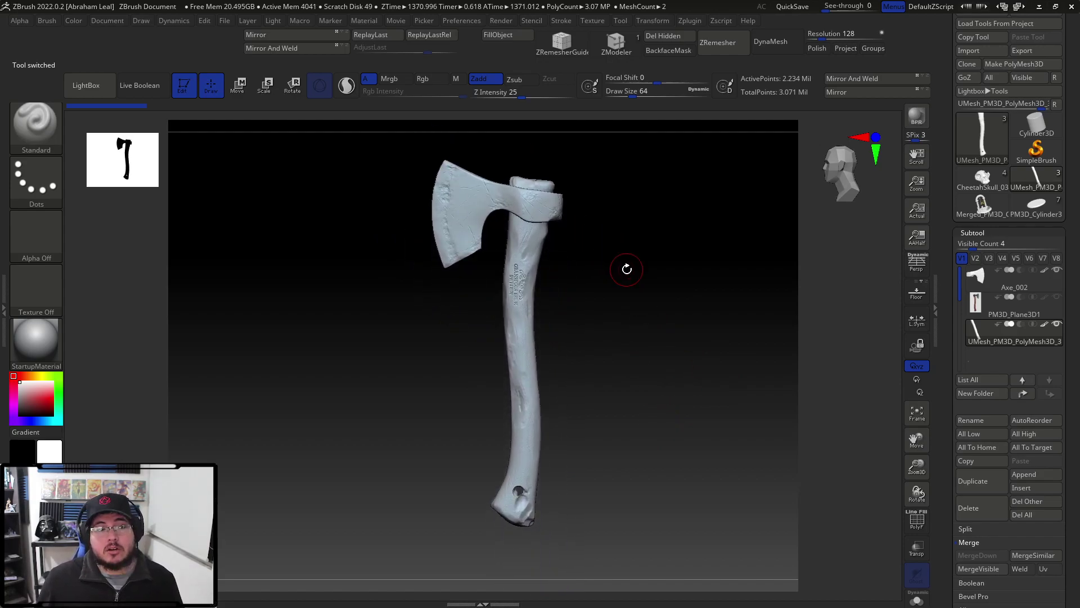
pyautogui.moveTo(627, 268); pyautogui.dragTo(647, 290)
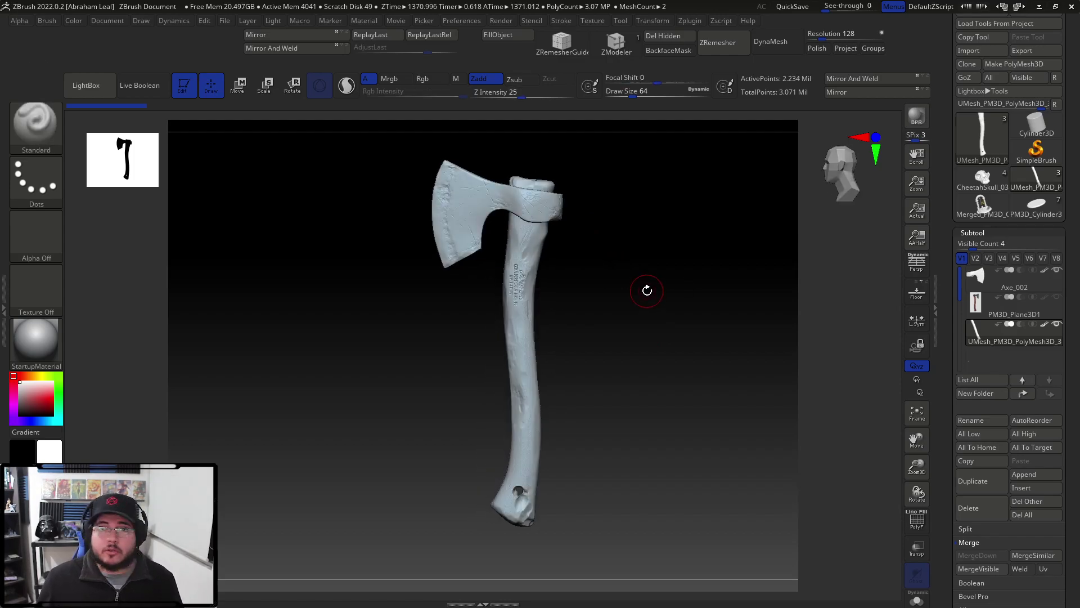
pyautogui.moveTo(581, 314); pyautogui.dragTo(644, 304)
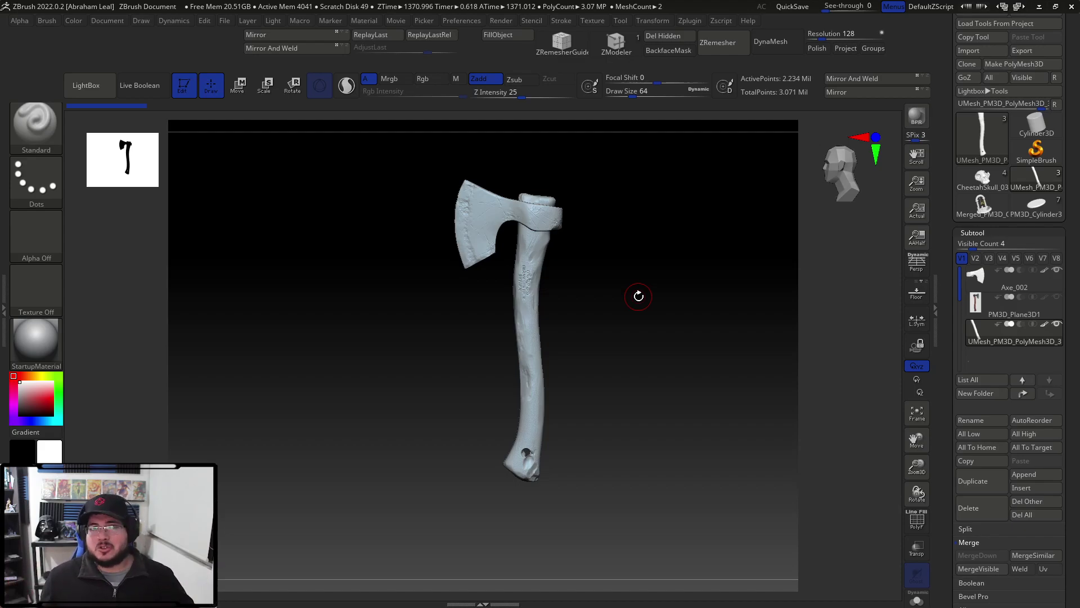
pyautogui.moveTo(639, 296); pyautogui.dragTo(649, 349)
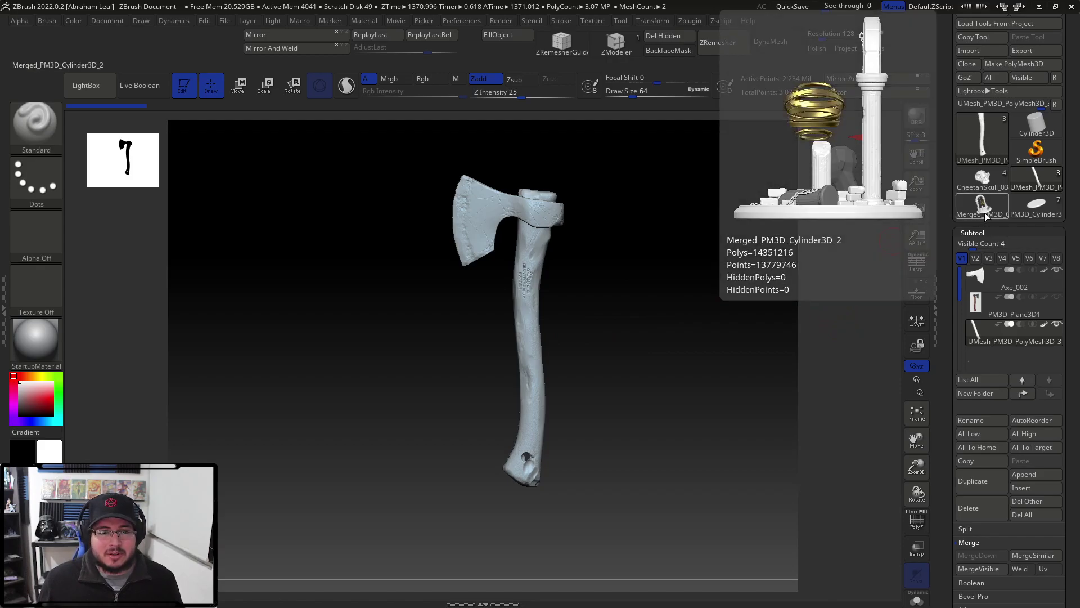
# Make Merged_PM3D_Cylinder3D_2 active, frame the arch, and orbit it to a three-quarter view.
pyautogui.click(985, 213)
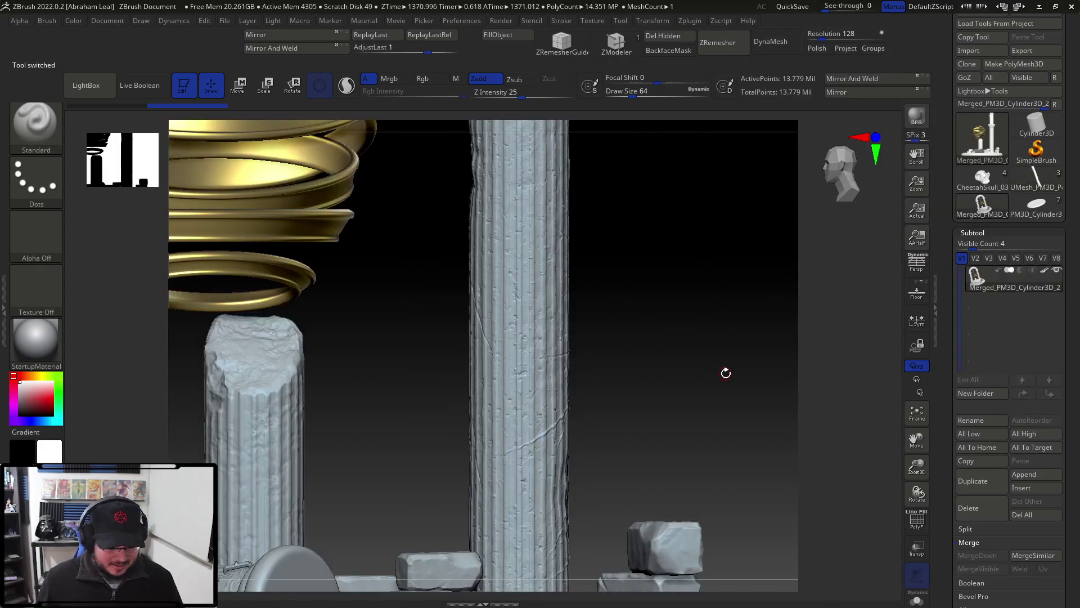
pyautogui.press('f')
pyautogui.moveTo(723, 404); pyautogui.dragTo(721, 359)
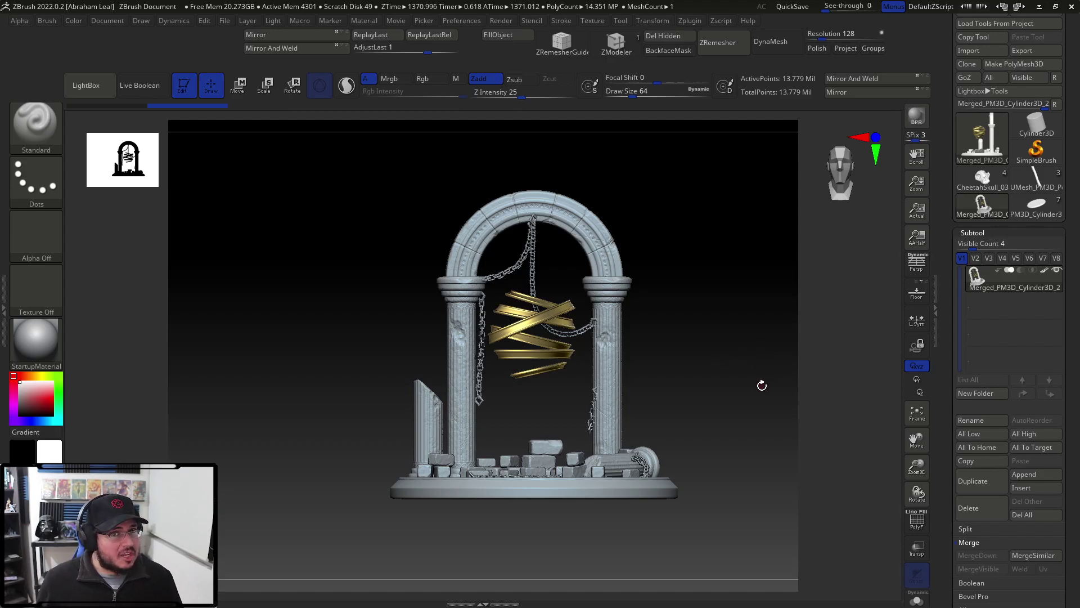
pyautogui.moveTo(735, 414); pyautogui.dragTo(735, 380)
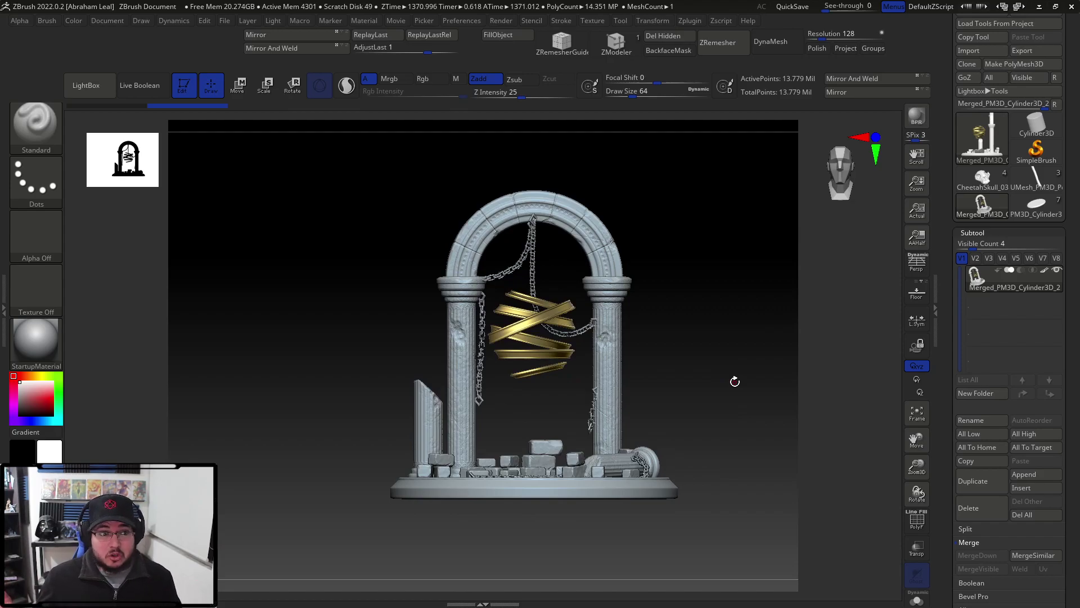
# Orbit the arch through side and angled views, then snap it back to a straight front view.
pyautogui.moveTo(735, 402); pyautogui.dragTo(685, 424)
pyautogui.moveTo(670, 379); pyautogui.dragTo(703, 388)
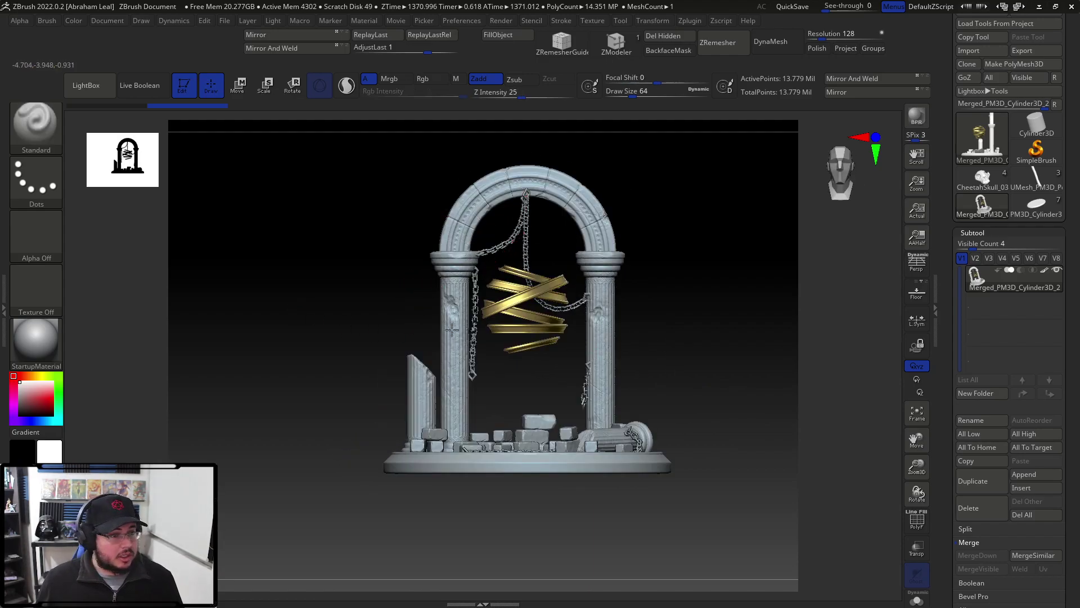
pyautogui.moveTo(711, 308)
pyautogui.keyDown('shift'); pyautogui.mouseDown()
pyautogui.moveTo(746, 311)
pyautogui.moveTo(680, 313)
pyautogui.mouseUp(); pyautogui.keyUp('shift')
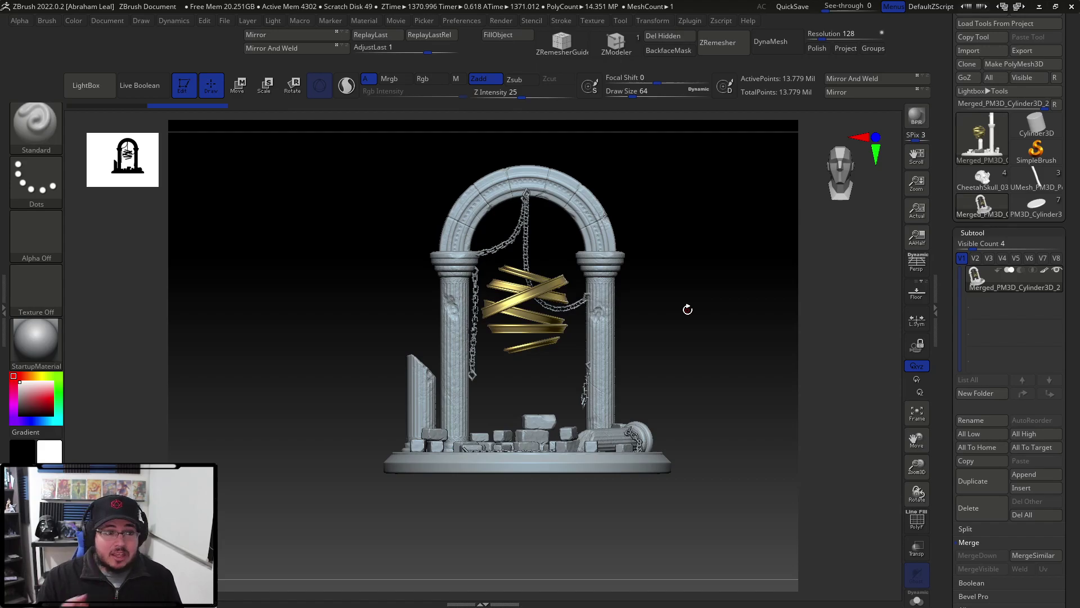
pyautogui.moveTo(692, 318)
pyautogui.mouseDown()
pyautogui.moveTo(704, 335)
pyautogui.moveTo(754, 345)
pyautogui.moveTo(755, 324)
pyautogui.mouseUp()
pyautogui.keyDown('shift'); pyautogui.moveTo(731, 315); pyautogui.dragTo(732, 315); pyautogui.keyUp('shift')
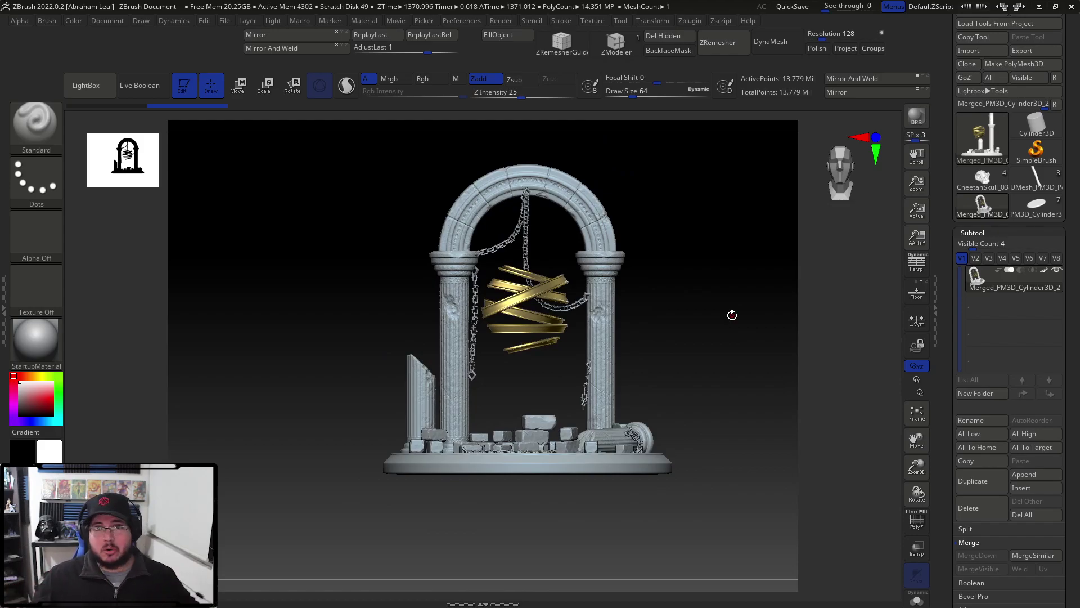
# Make CheetahSkull_03 active again, orbit it to side and three-quarter views, and open Zplugin.
pyautogui.click(984, 187)
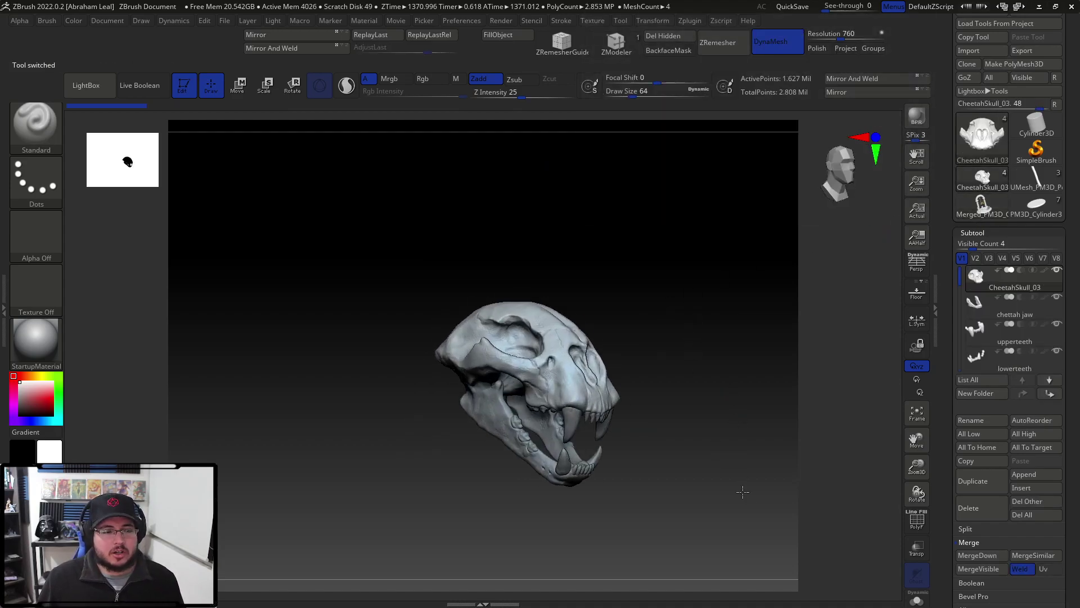
pyautogui.moveTo(729, 365)
pyautogui.mouseDown()
pyautogui.moveTo(728, 425)
pyautogui.moveTo(725, 373)
pyautogui.moveTo(759, 388)
pyautogui.moveTo(724, 330)
pyautogui.moveTo(709, 354)
pyautogui.moveTo(670, 356)
pyautogui.mouseUp()
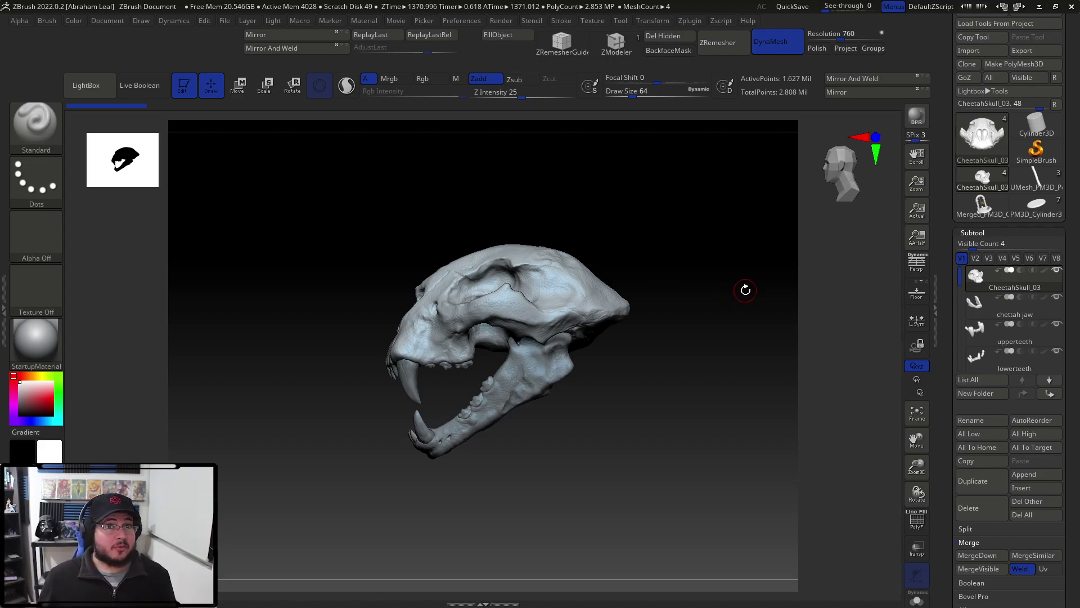
pyautogui.moveTo(588, 128); pyautogui.dragTo(733, 304)
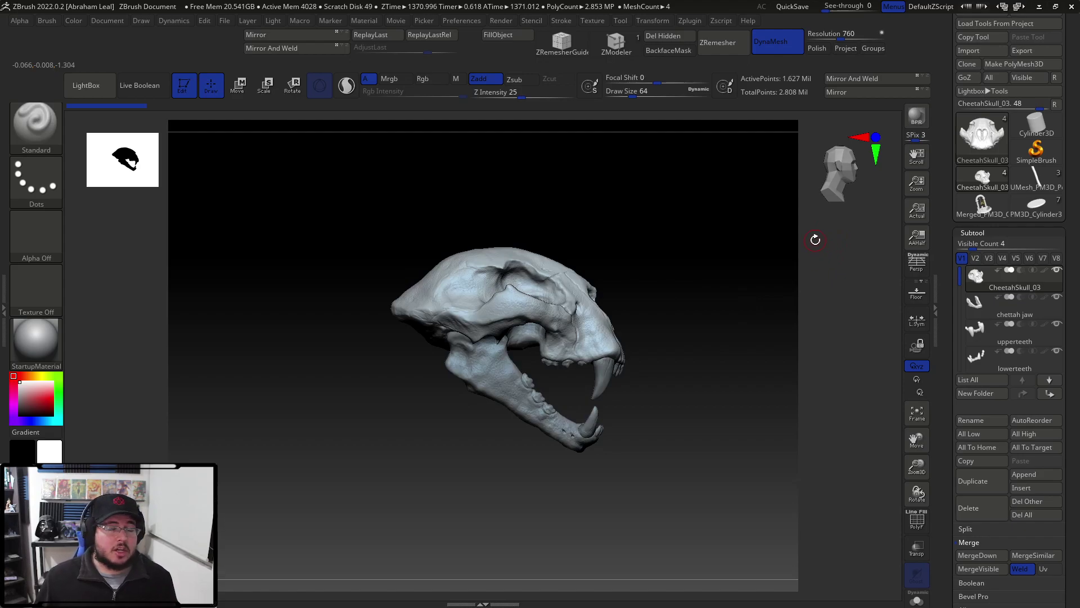
pyautogui.click(689, 20)
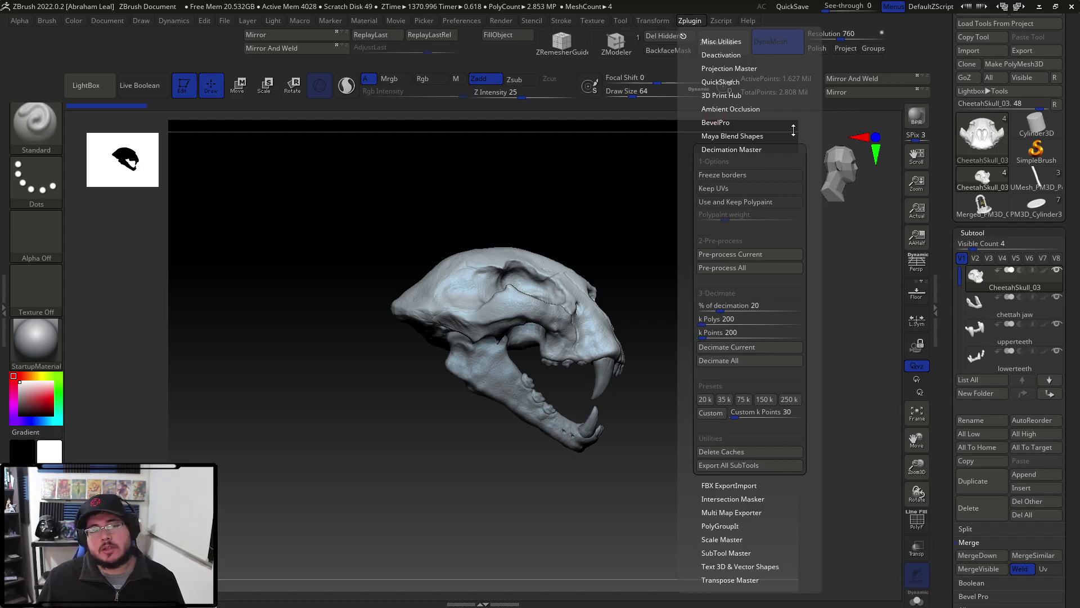
# Run Decimation Master's Pre-process All on the skull subtools, clearing the memory warning, with decimation at 20%.
pyautogui.moveTo(808, 125); pyautogui.dragTo(800, 104)
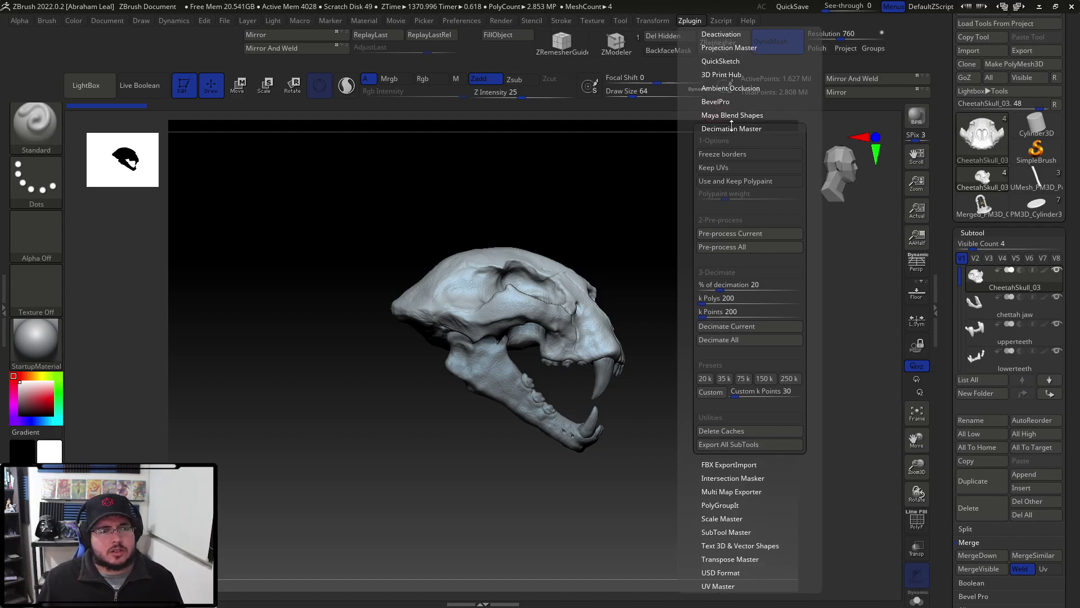
pyautogui.click(689, 20)
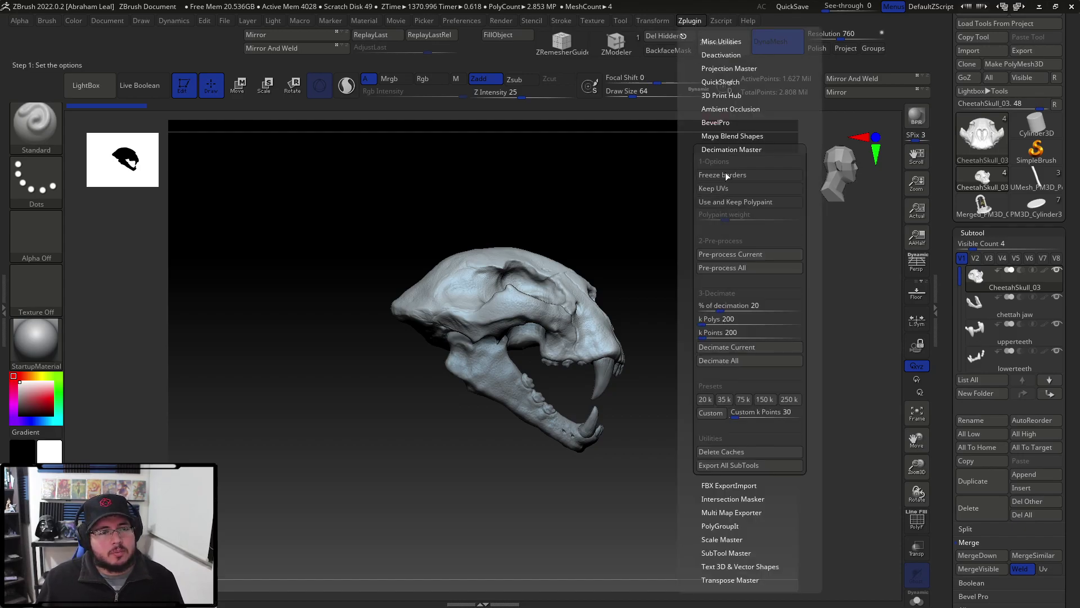
pyautogui.click(739, 268)
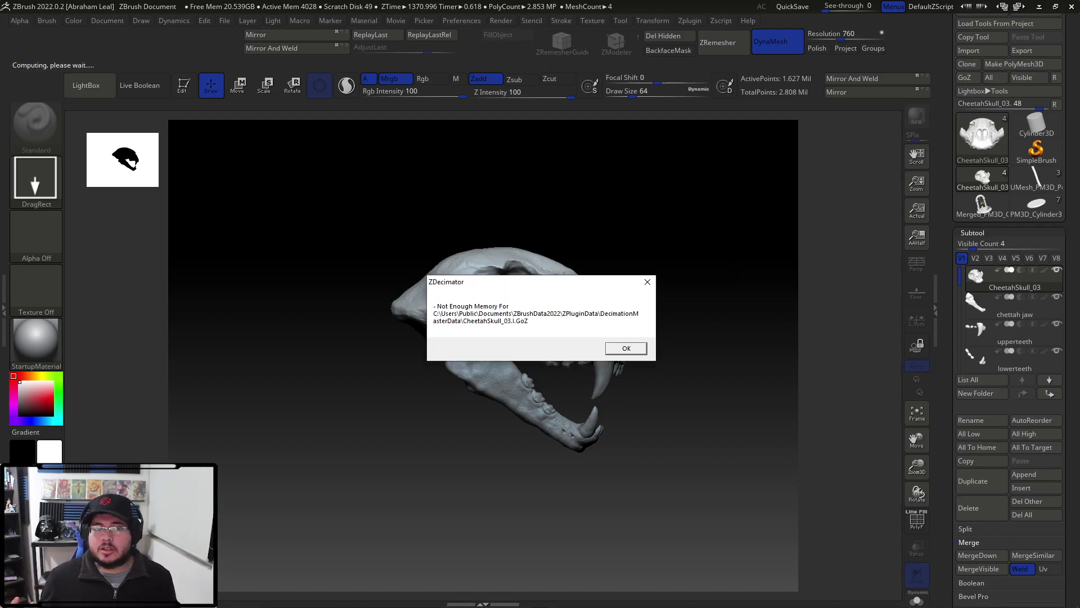
pyautogui.click(625, 348)
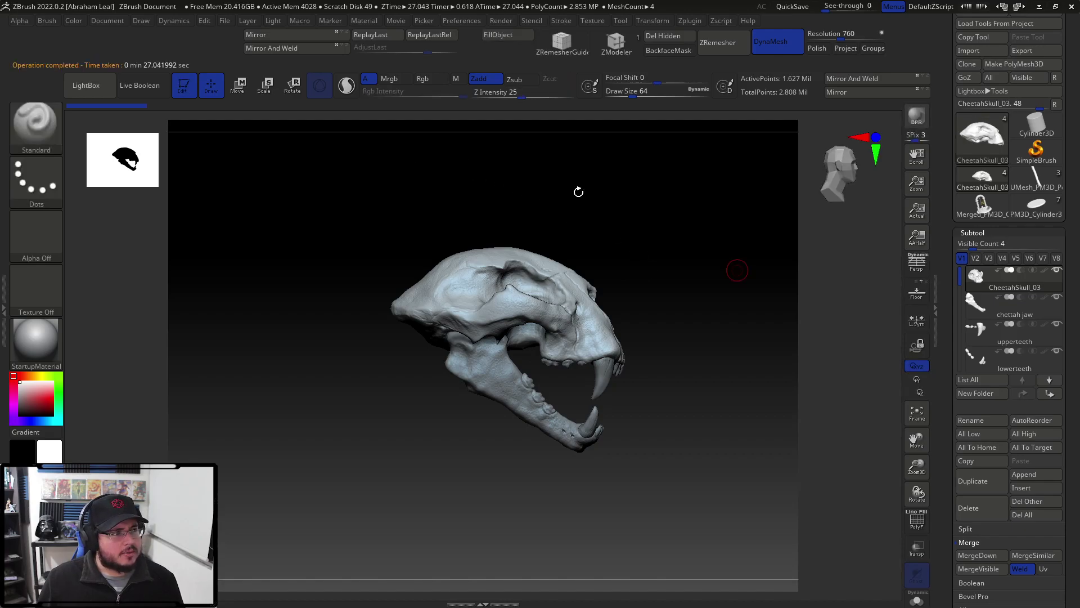
pyautogui.click(680, 21)
pyautogui.click(736, 305)
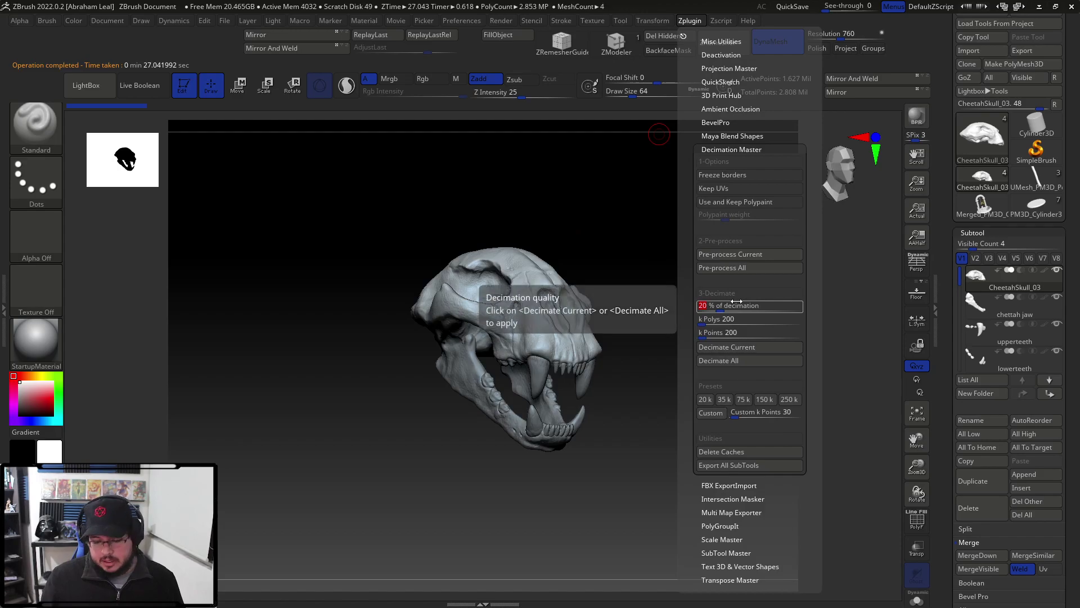
# After Decimate Current fails, MergeVisible the skull, jaw and teeth into Merged_CheetahSkull_03.
pyautogui.click(734, 345)
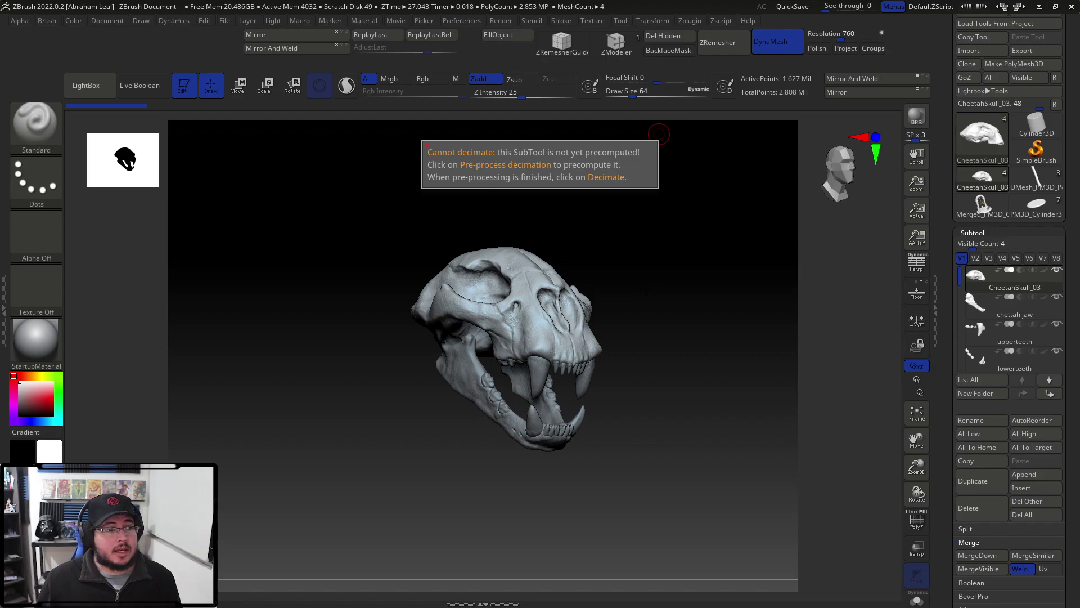
pyautogui.moveTo(638, 260); pyautogui.dragTo(668, 296)
pyautogui.scroll(-5, 1007, 337)
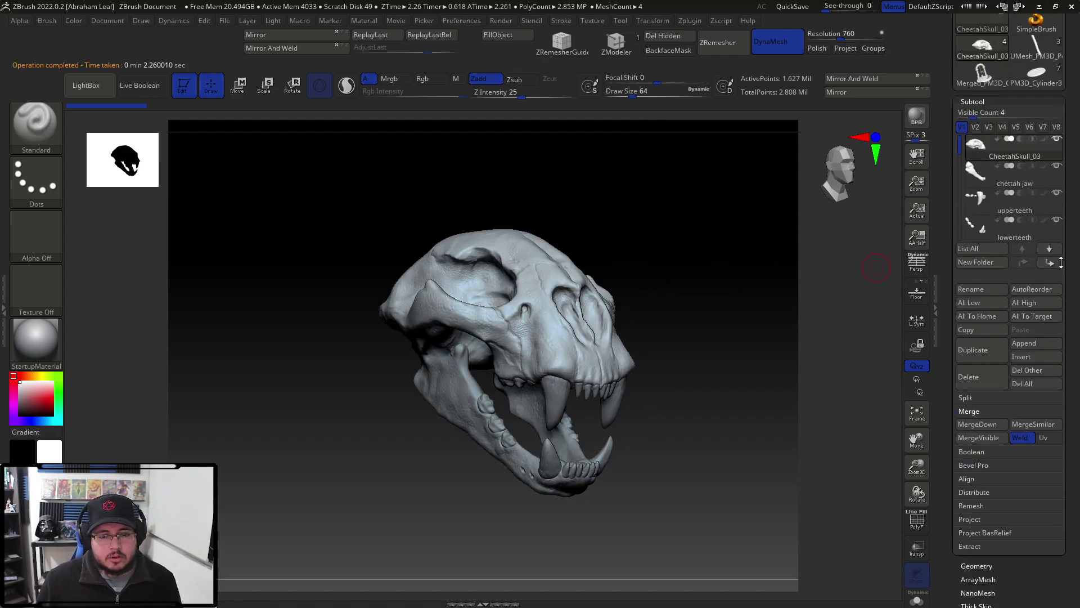
pyautogui.click(979, 389)
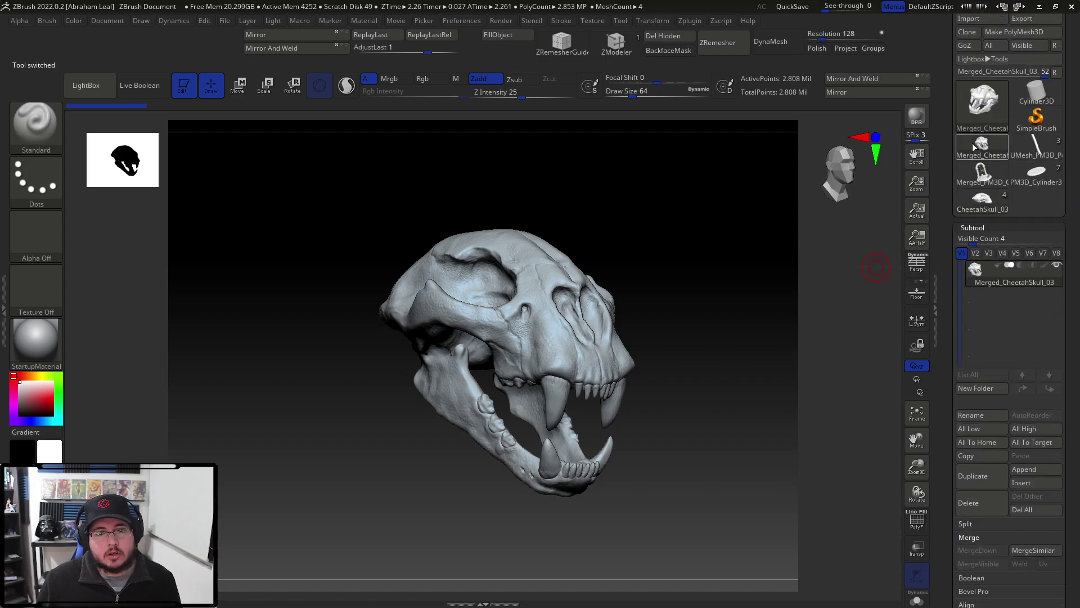
pyautogui.click(689, 19)
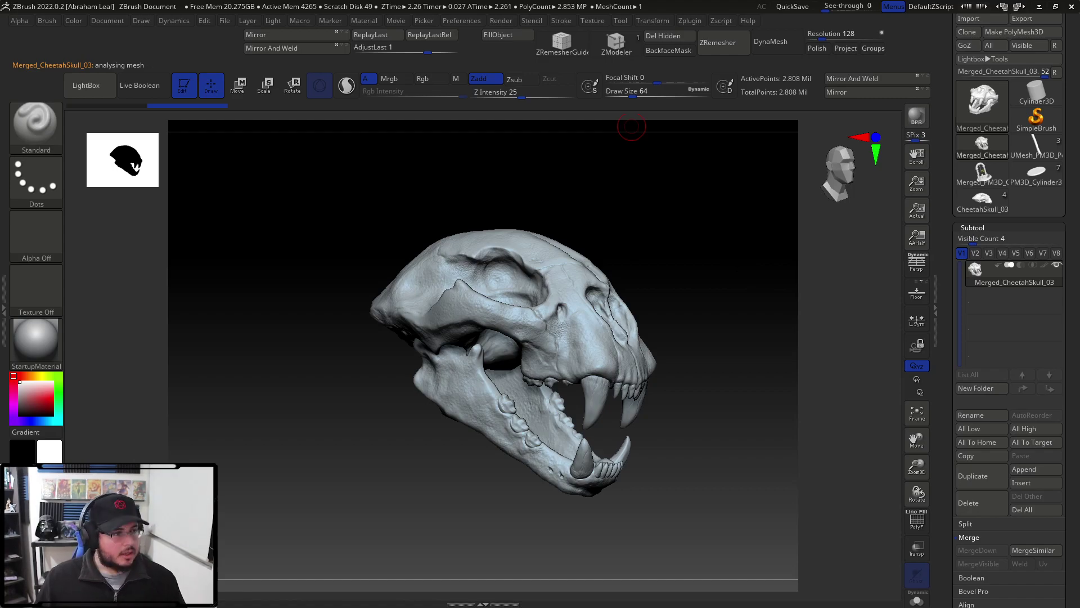
# Run Pre-process Current on the merged skull, dismiss the memory warning, and reopen Decimation Master.
pyautogui.click(690, 21)
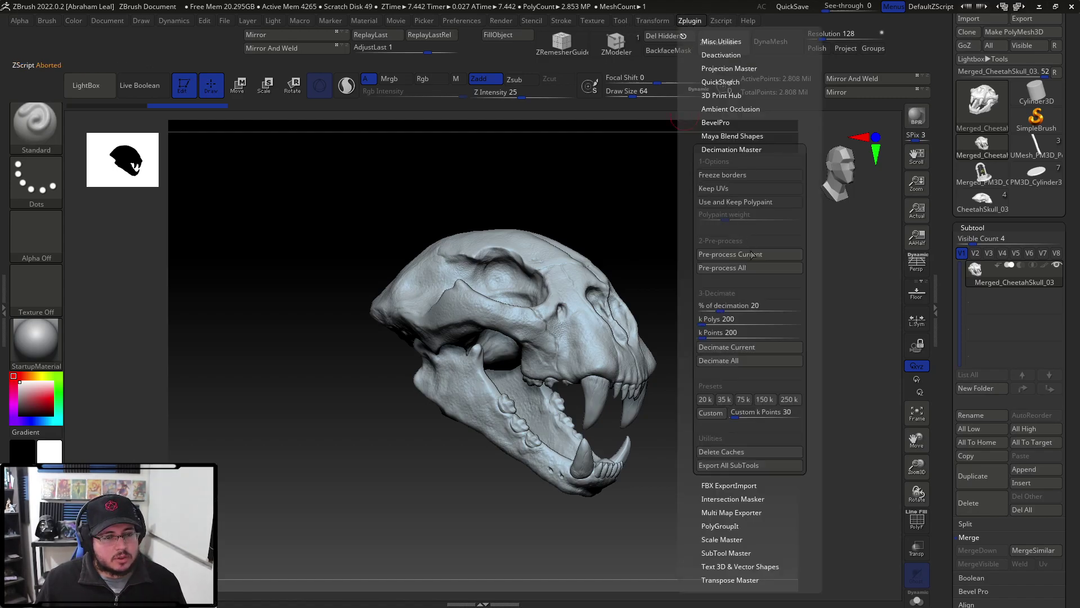
pyautogui.click(741, 453)
pyautogui.click(690, 20)
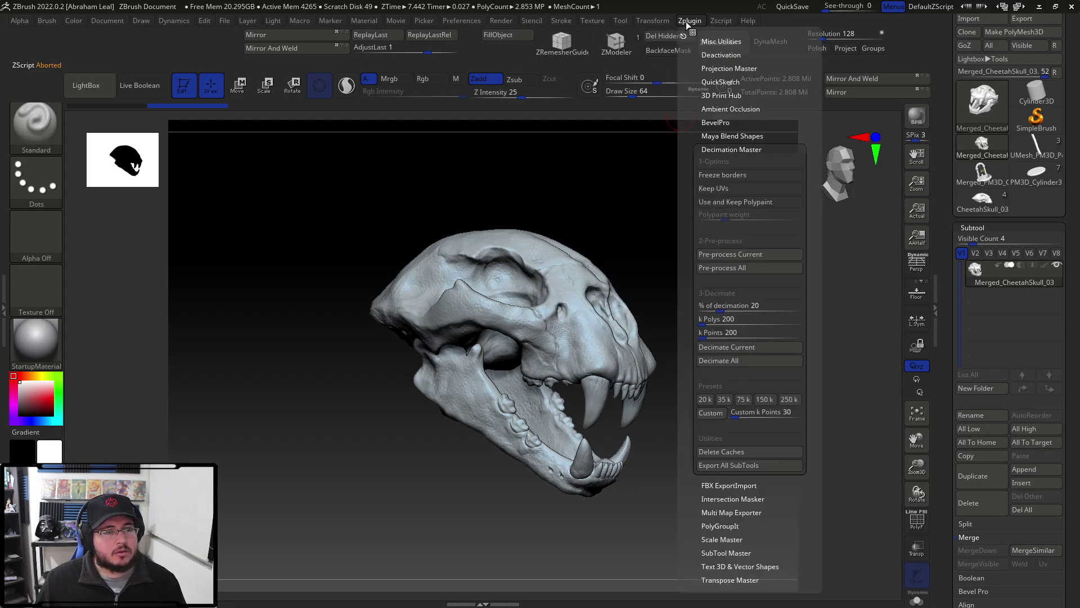
pyautogui.click(737, 255)
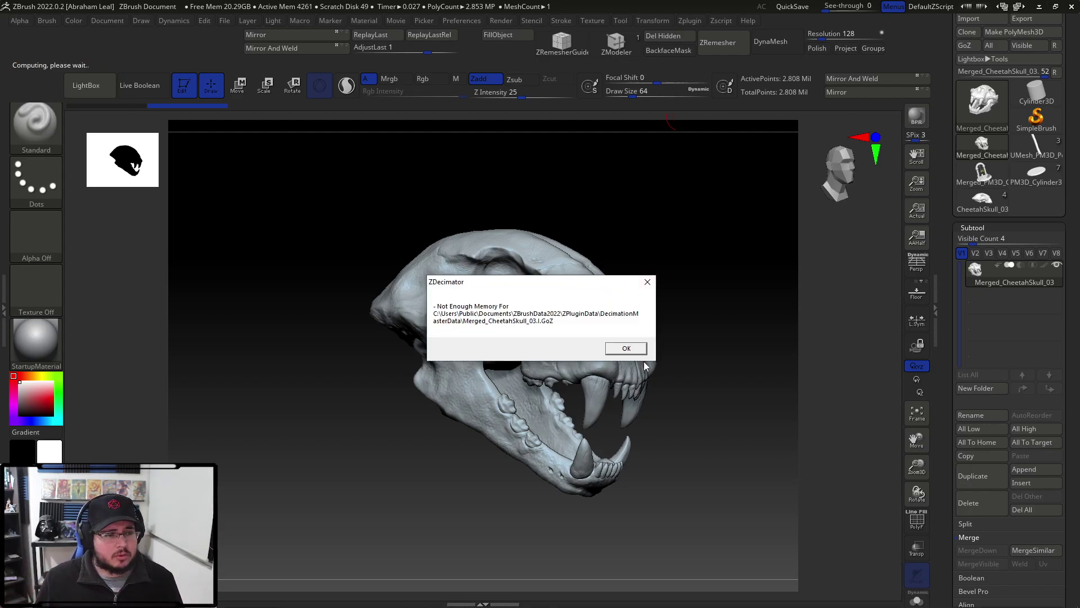
pyautogui.click(635, 349)
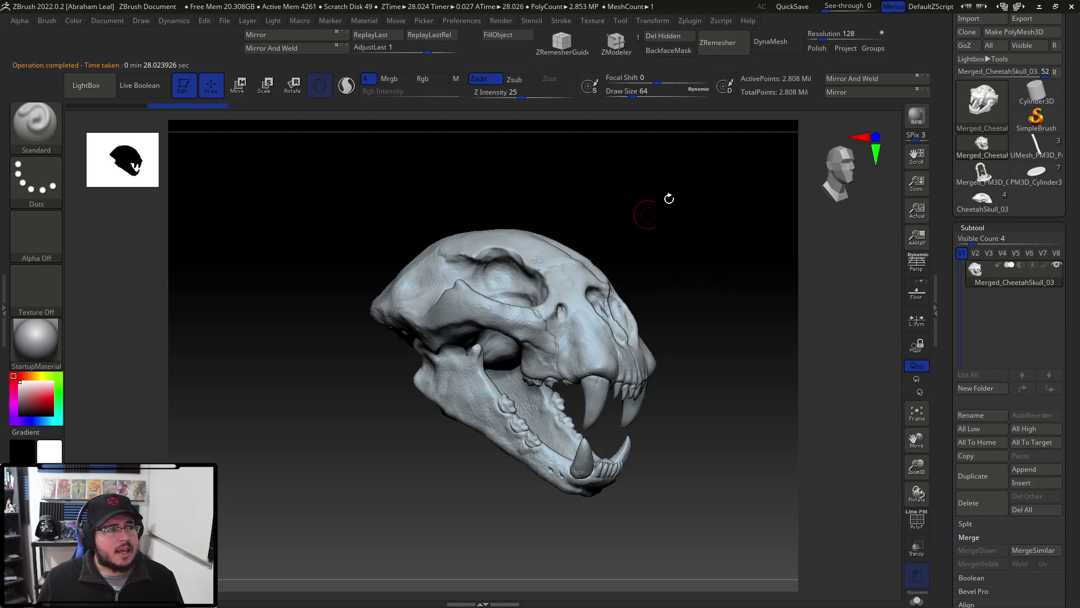
pyautogui.click(685, 24)
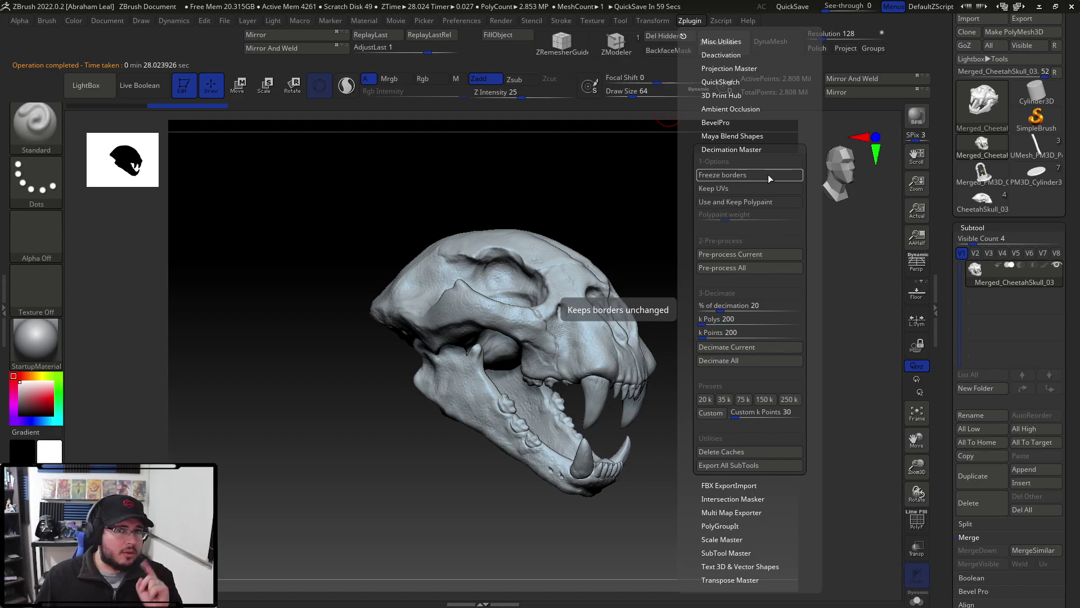
# Decimate the merged skull at 20%, from 2.808 million to 561,712 points, and orbit to inspect it.
pyautogui.click(737, 345)
pyautogui.click(728, 325)
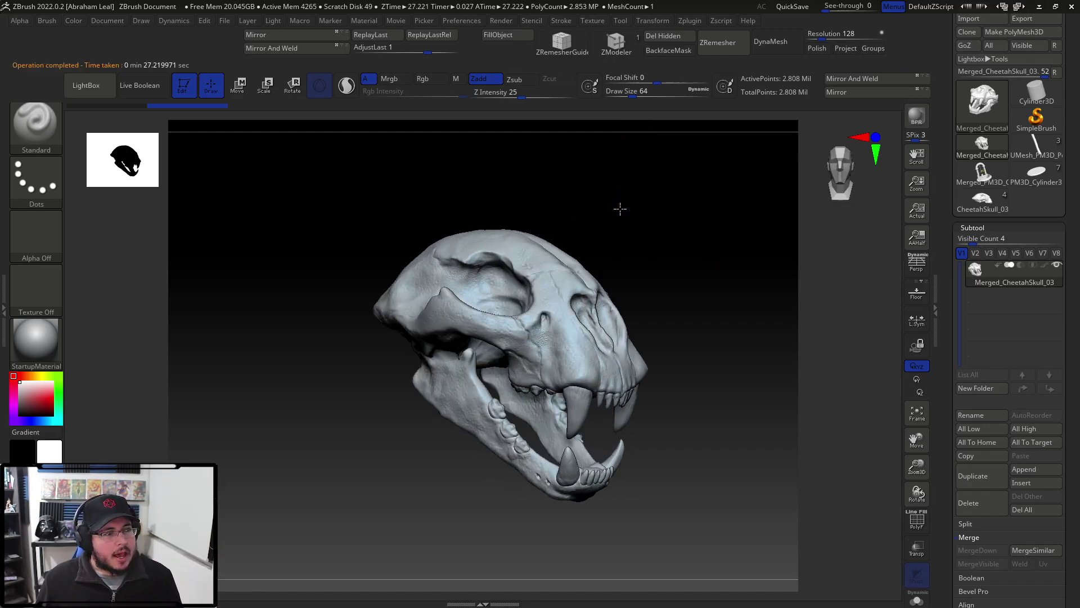
pyautogui.moveTo(619, 208); pyautogui.dragTo(656, 229)
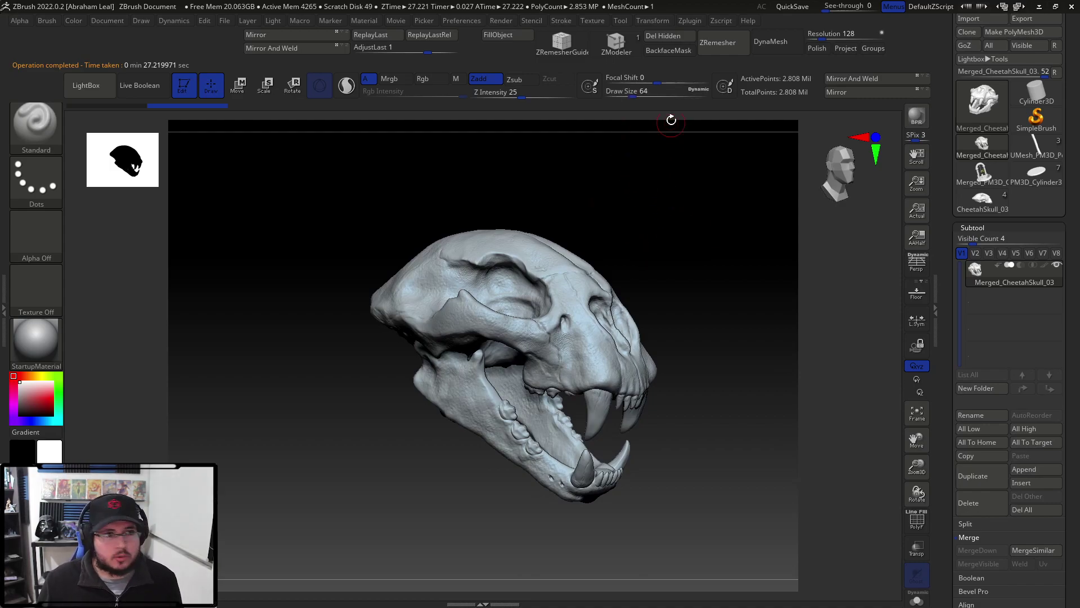
pyautogui.click(462, 21)
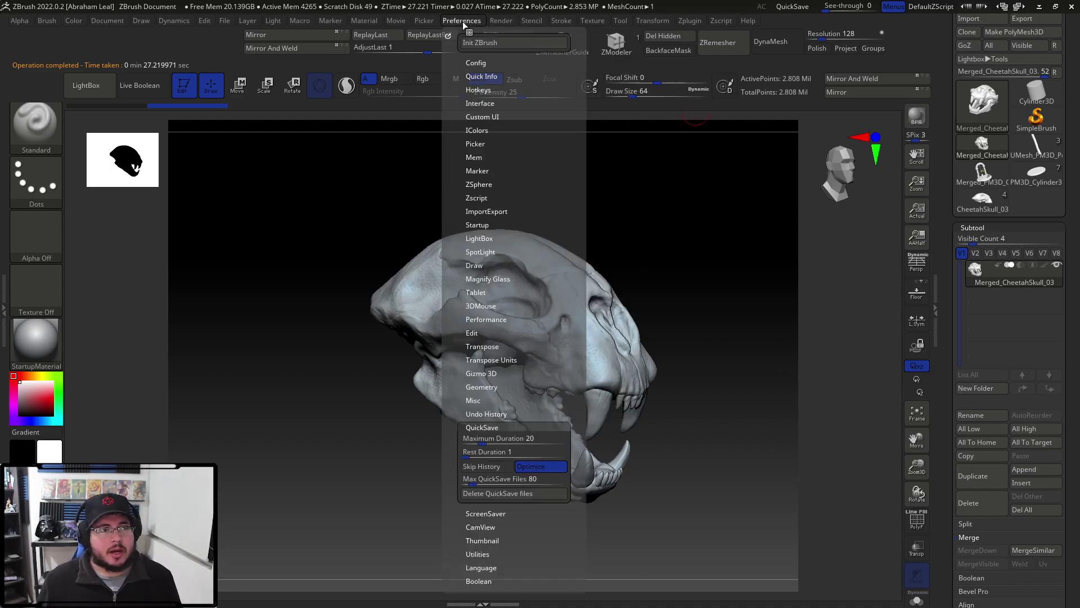
pyautogui.click(689, 21)
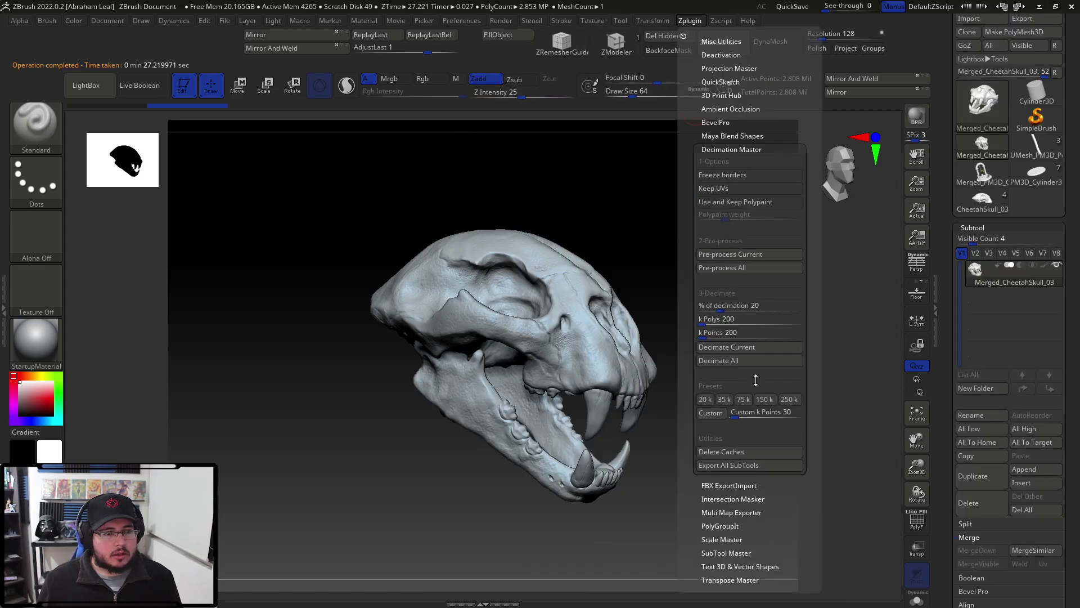
pyautogui.click(754, 347)
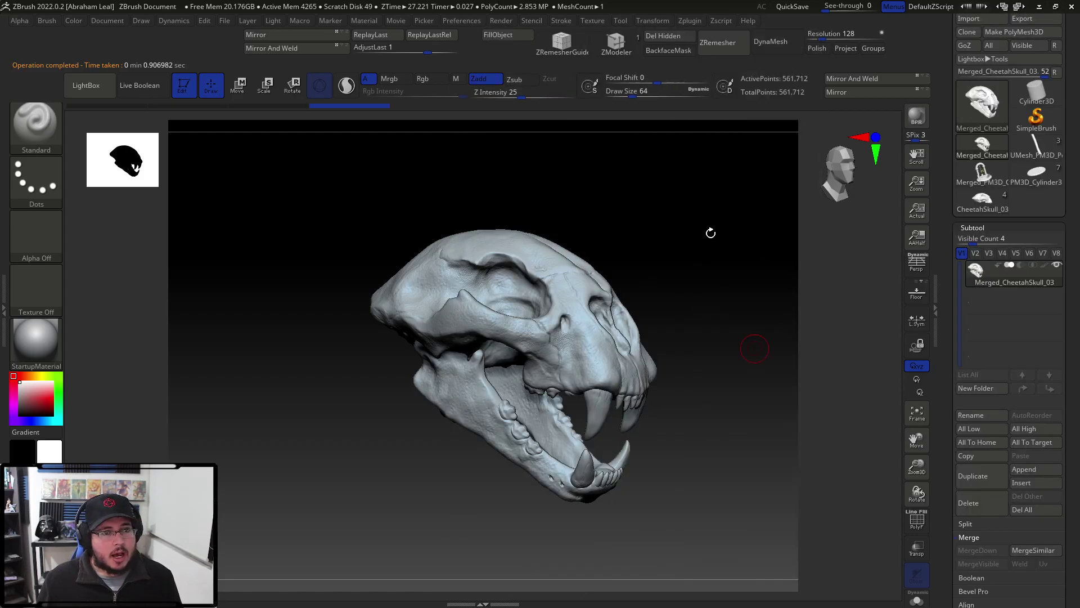
pyautogui.moveTo(701, 272); pyautogui.dragTo(706, 366)
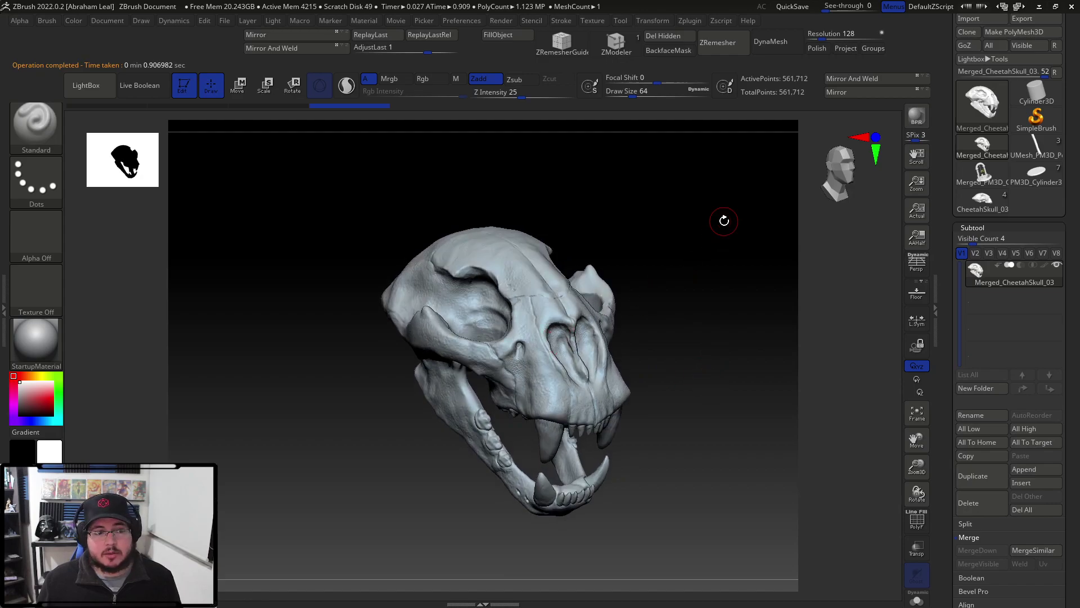
pyautogui.moveTo(1065, 57); pyautogui.dragTo(1066, 117)
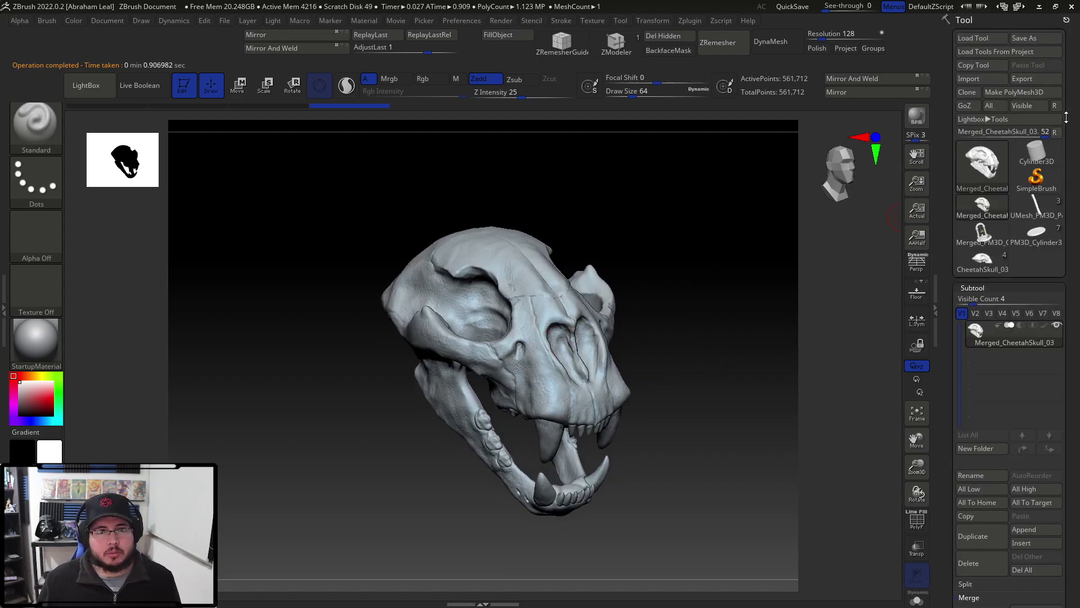
# Export the decimated skull as the OBJ MergedCheetah into the ProjectFiles\Chapter2 folder.
pyautogui.click(1038, 79)
pyautogui.scroll(3, 293, 160)
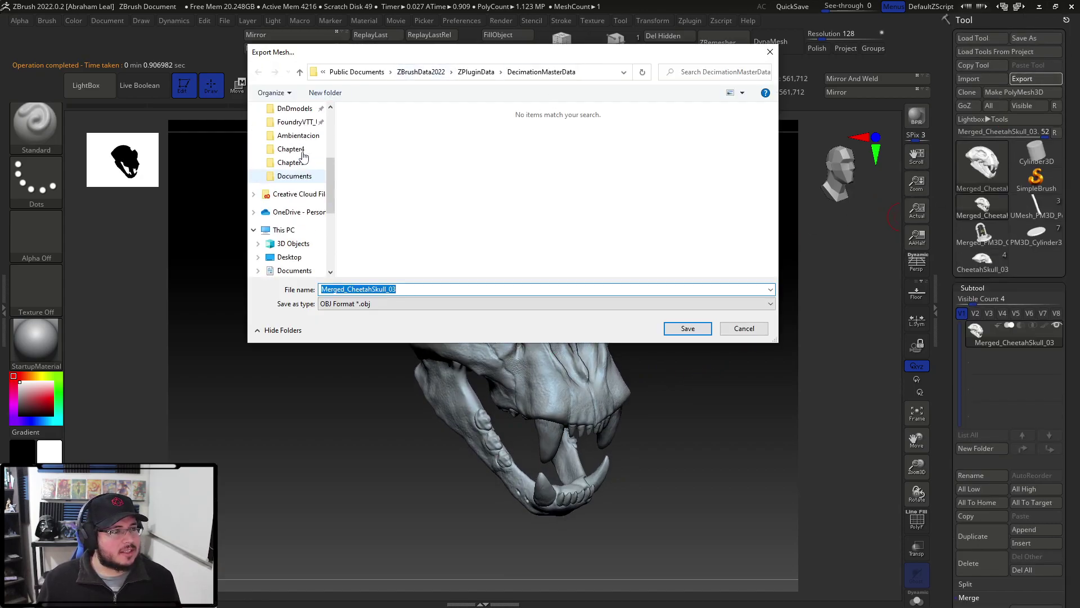
pyautogui.click(291, 149)
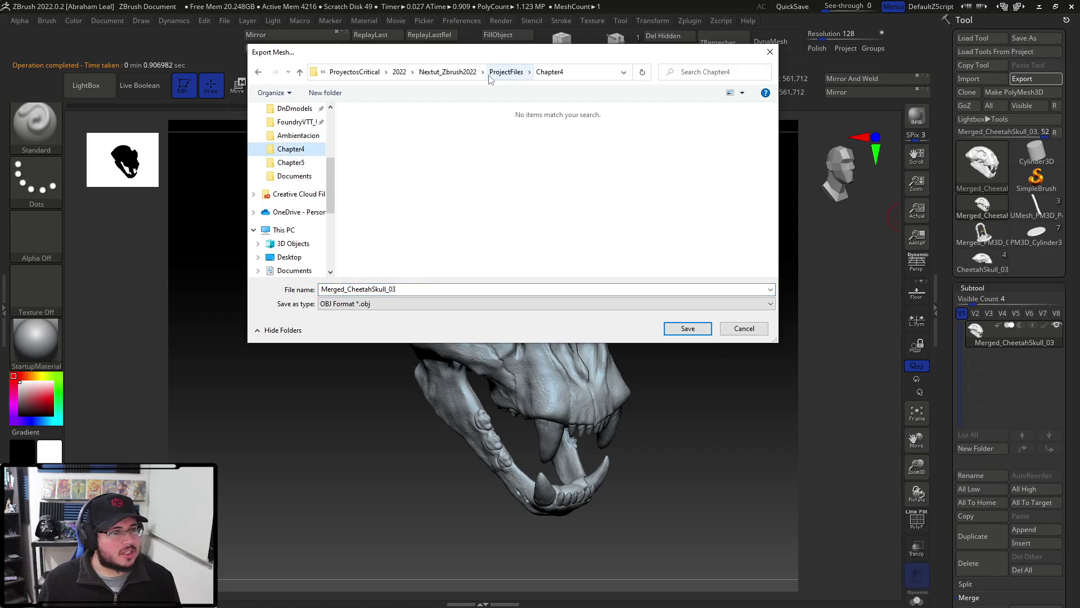
pyautogui.click(505, 72)
pyautogui.doubleClick(387, 151)
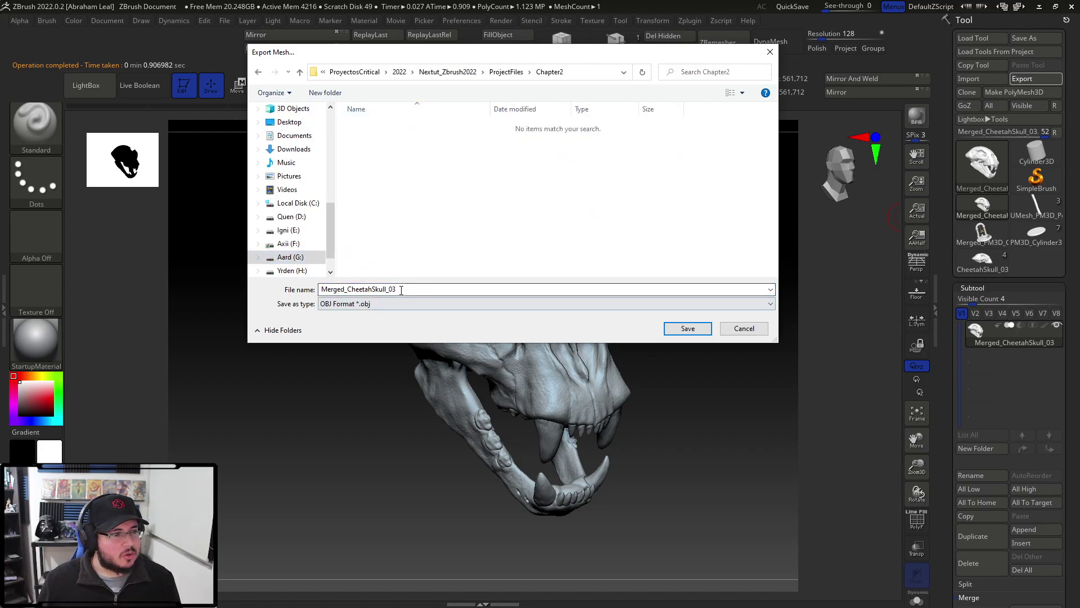
pyautogui.doubleClick(360, 289)
pyautogui.write('Merged')
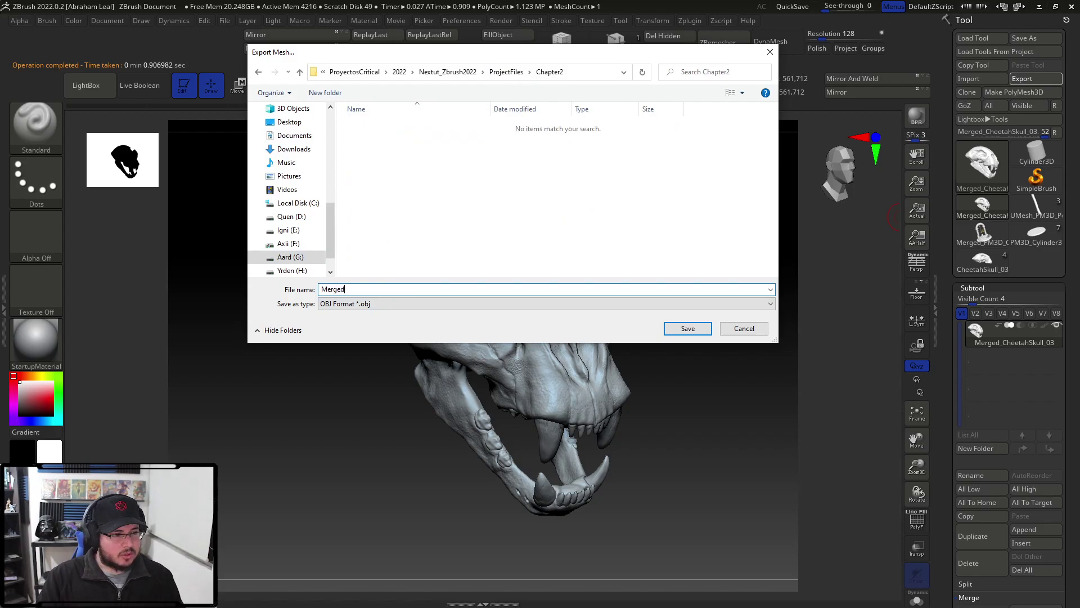
pyautogui.write('Chh')
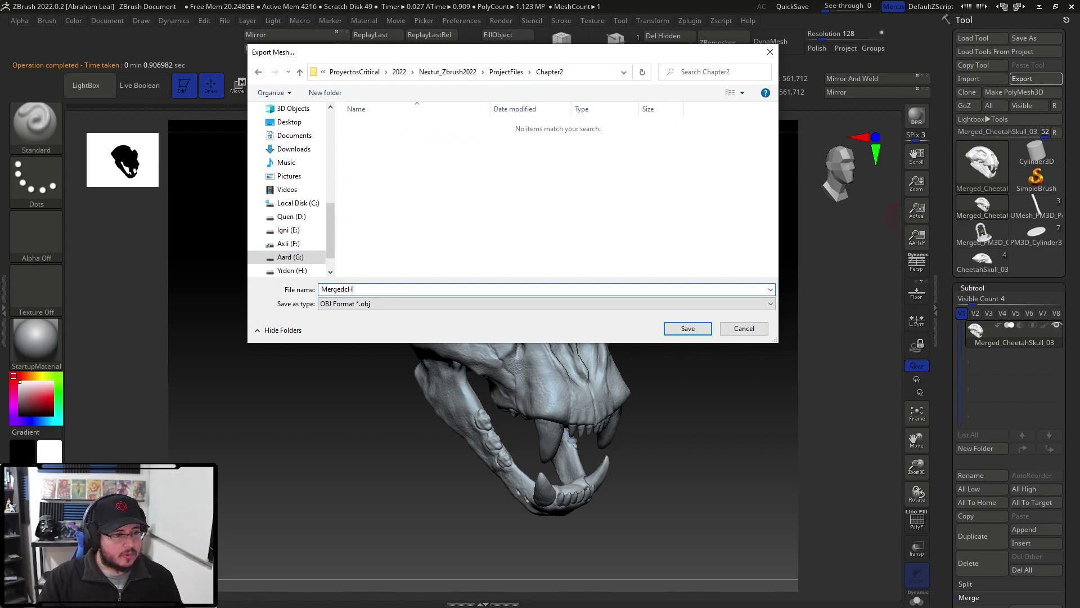
pyautogui.write('eetah')
pyautogui.press('BackSpace')
pyautogui.press('BackSpace')
pyautogui.press('BackSpace')
pyautogui.press('BackSpace')
pyautogui.press('BackSpace')
pyautogui.press('BackSpace')
pyautogui.write('eeta')
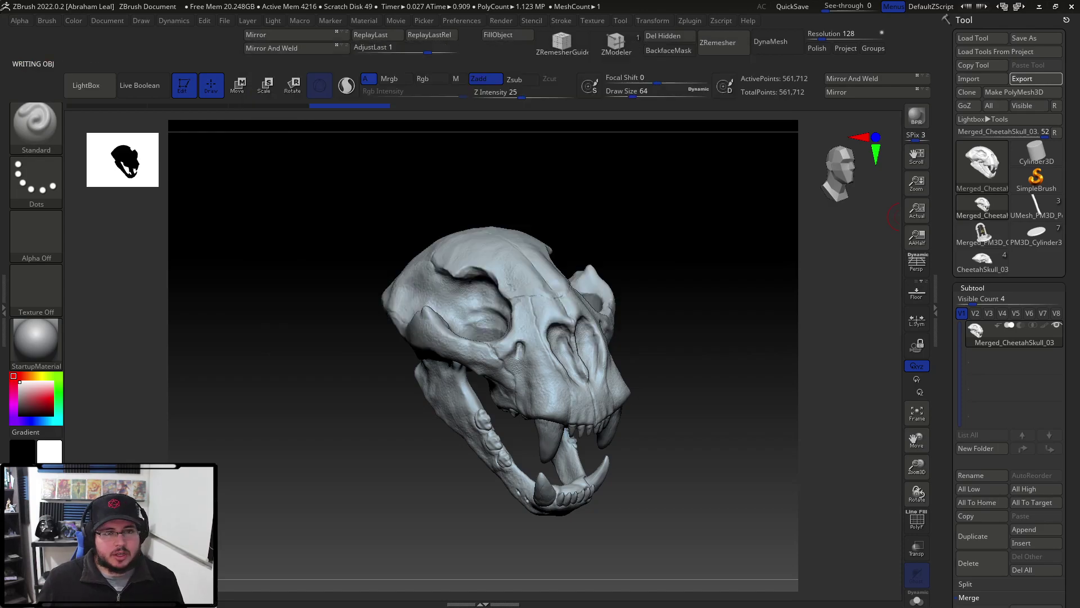
# Minimize ZBrush and launch Marmoset Toolbag 4 from the Windows search.
pyautogui.click(1037, 8)
pyautogui.press('super')
pyautogui.write('marmoset')
pyautogui.press('Return')
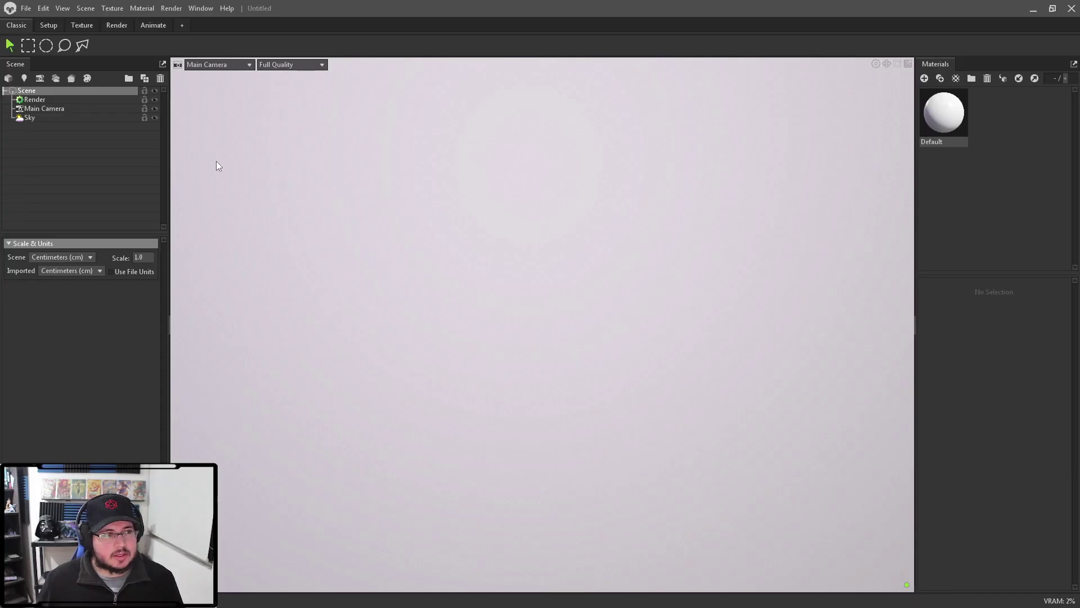
# Drag MergedCheetah.obj from ProjectFiles\Chapter2 into the Marmoset viewport and orbit around the imported skull.
pyautogui.click(26, 8)
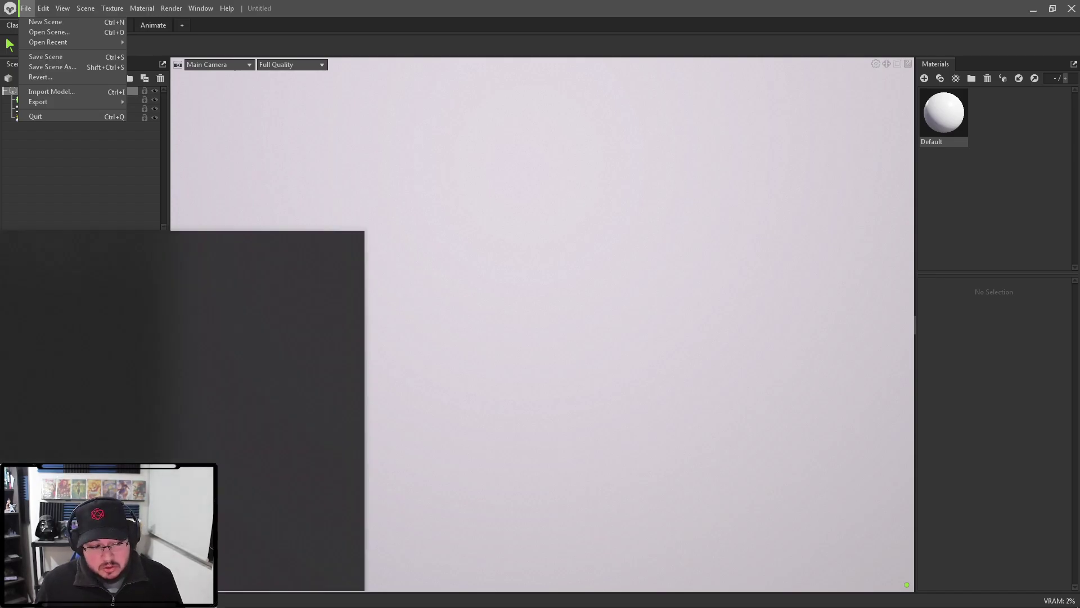
pyautogui.press('super')
pyautogui.press('super+e')
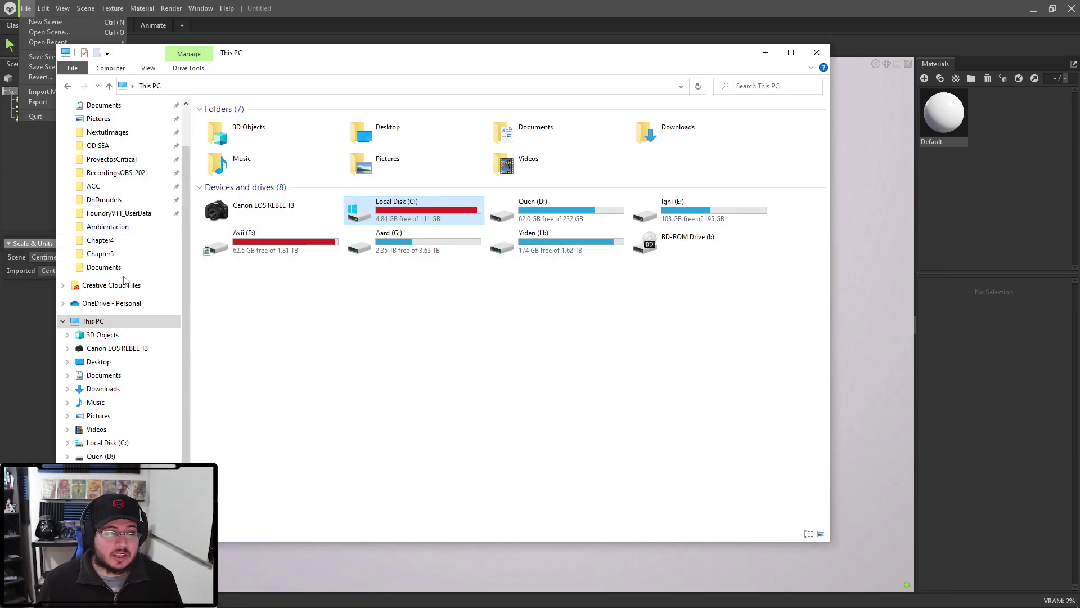
pyautogui.click(113, 241)
pyautogui.click(390, 86)
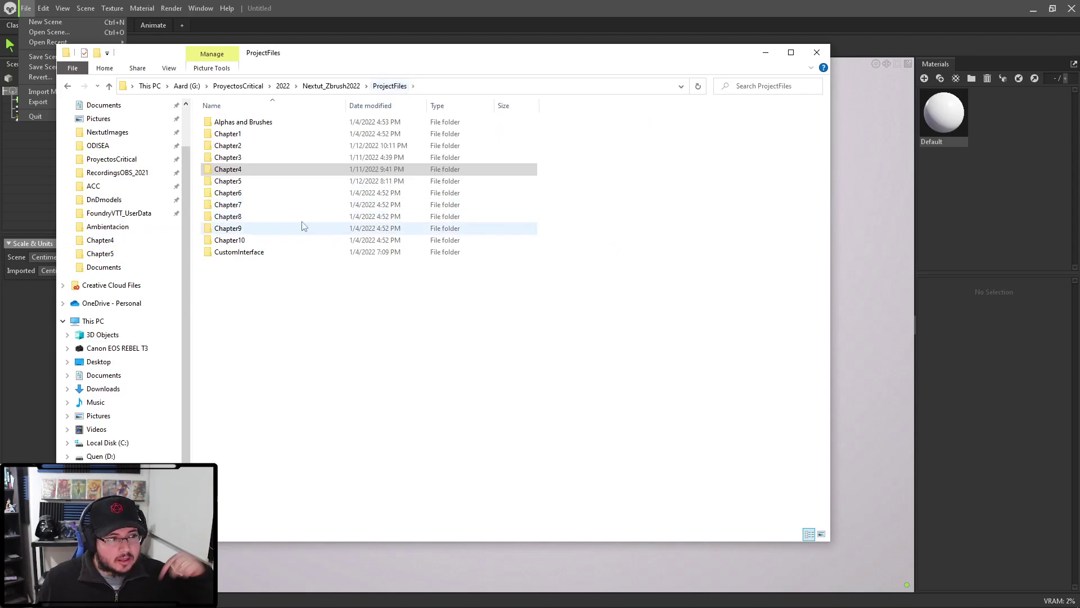
pyautogui.doubleClick(268, 145)
pyautogui.moveTo(238, 174); pyautogui.dragTo(886, 225)
pyautogui.click(764, 53)
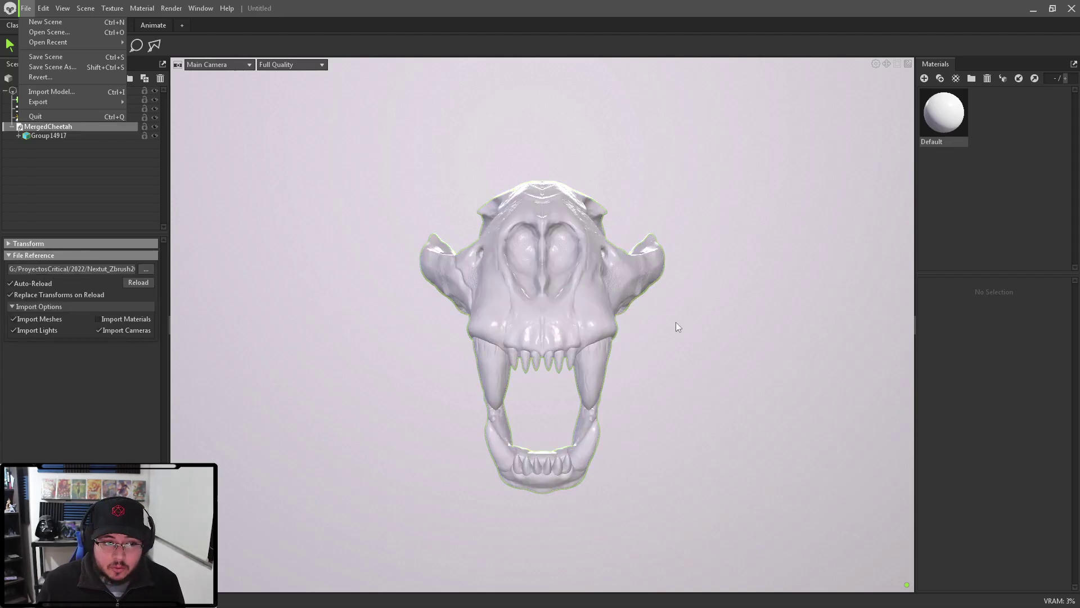
pyautogui.moveTo(669, 364); pyautogui.dragTo(585, 362)
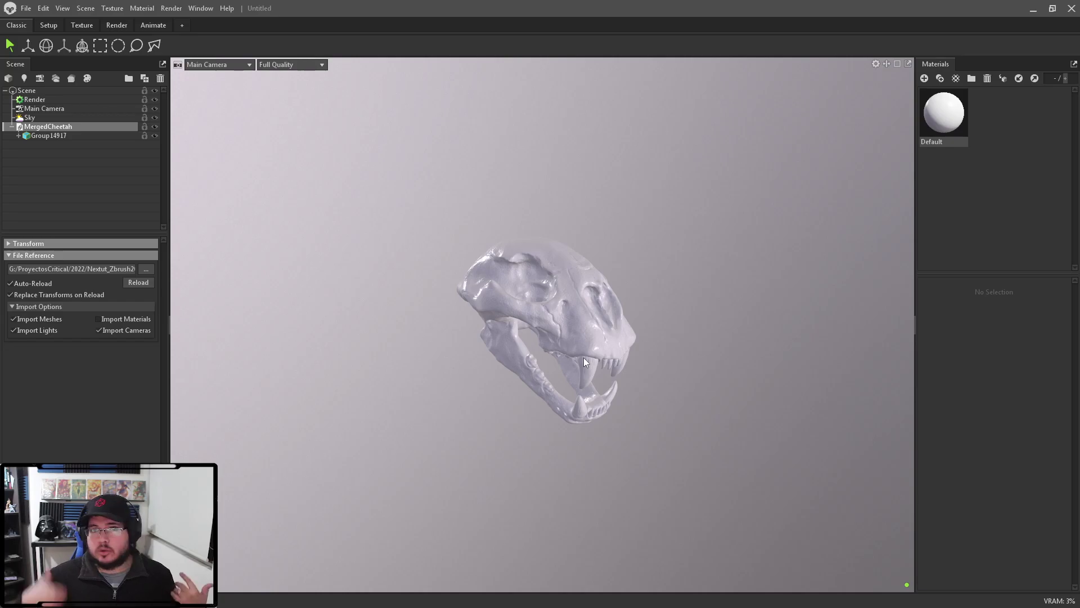
# Create a new material, NewMat01, and apply it to the skull.
pyautogui.moveTo(444, 218); pyautogui.dragTo(491, 241)
pyautogui.scroll(3, 490, 241)
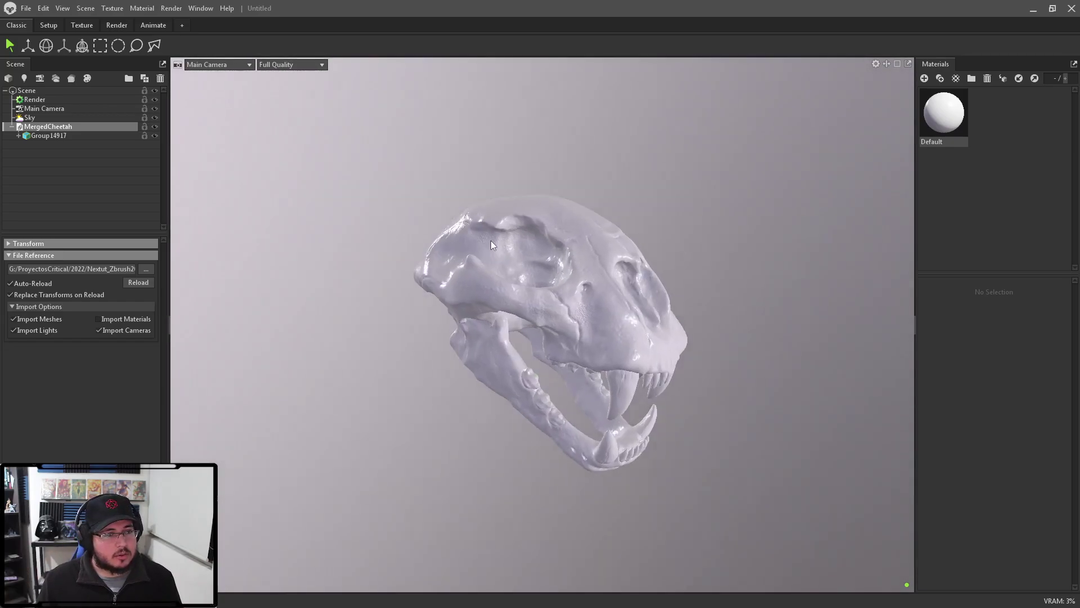
pyautogui.click(924, 78)
pyautogui.moveTo(985, 131); pyautogui.dragTo(588, 259)
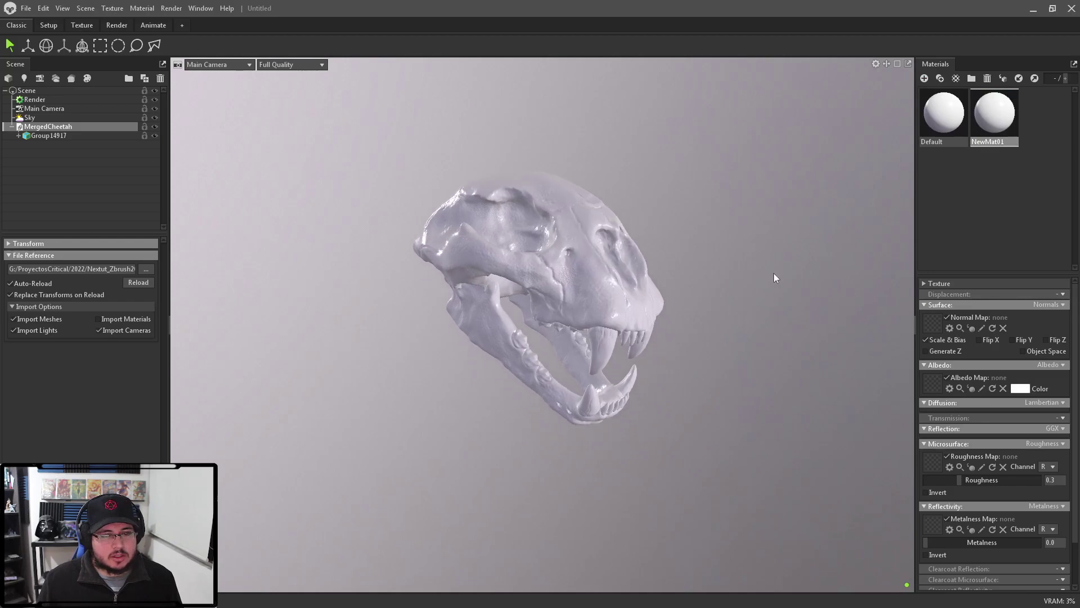
# Set NewMat01's albedo to the pale tan bone colour b1a46e.
pyautogui.click(1020, 388)
pyautogui.moveTo(495, 276)
pyautogui.mouseDown()
pyautogui.moveTo(429, 274)
pyautogui.moveTo(463, 310)
pyautogui.mouseUp()
pyautogui.moveTo(559, 369); pyautogui.dragTo(559, 348)
pyautogui.moveTo(450, 309)
pyautogui.mouseDown()
pyautogui.moveTo(447, 268)
pyautogui.moveTo(460, 271)
pyautogui.mouseUp()
pyautogui.moveTo(560, 354); pyautogui.dragTo(560, 357)
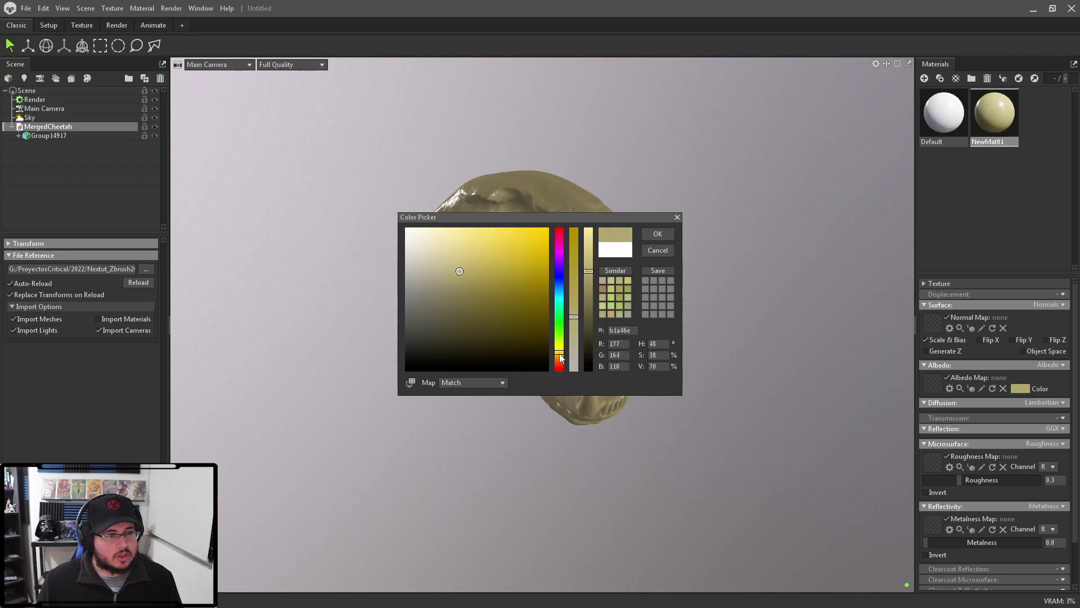
pyautogui.click(656, 234)
# Raise roughness to 0.644 for a matte look, then select the Sky to browse its presets.
pyautogui.moveTo(961, 477); pyautogui.dragTo(1011, 477)
pyautogui.moveTo(676, 367); pyautogui.dragTo(438, 276)
pyautogui.click(75, 117)
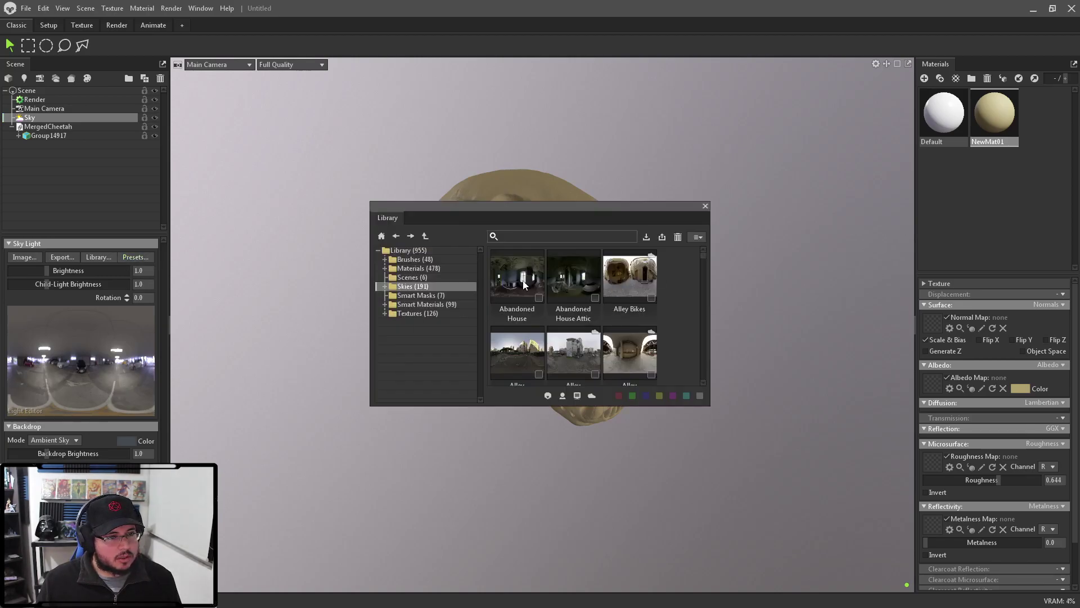
# Load the Abandoned House Attic sky and set the backdrop to a flat near-black #1f2020.
pyautogui.doubleClick(578, 278)
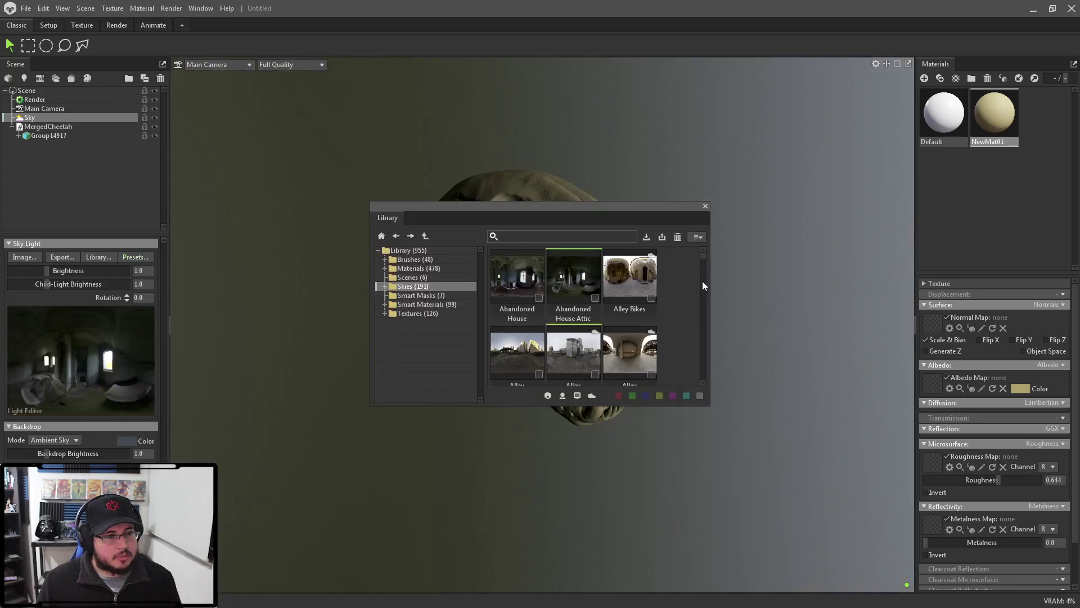
pyautogui.click(704, 206)
pyautogui.click(67, 441)
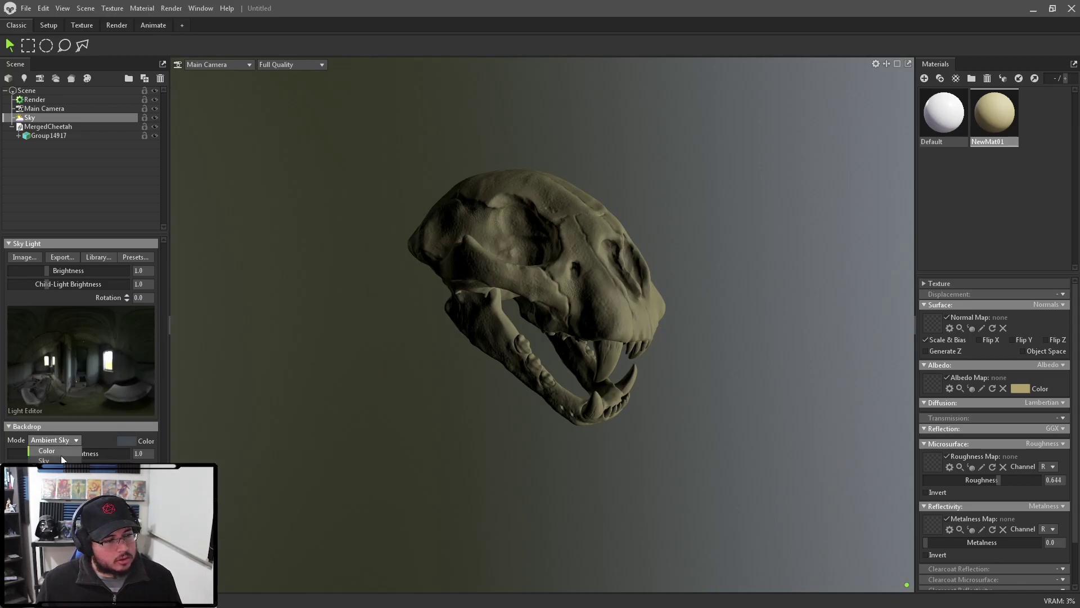
pyautogui.click(60, 454)
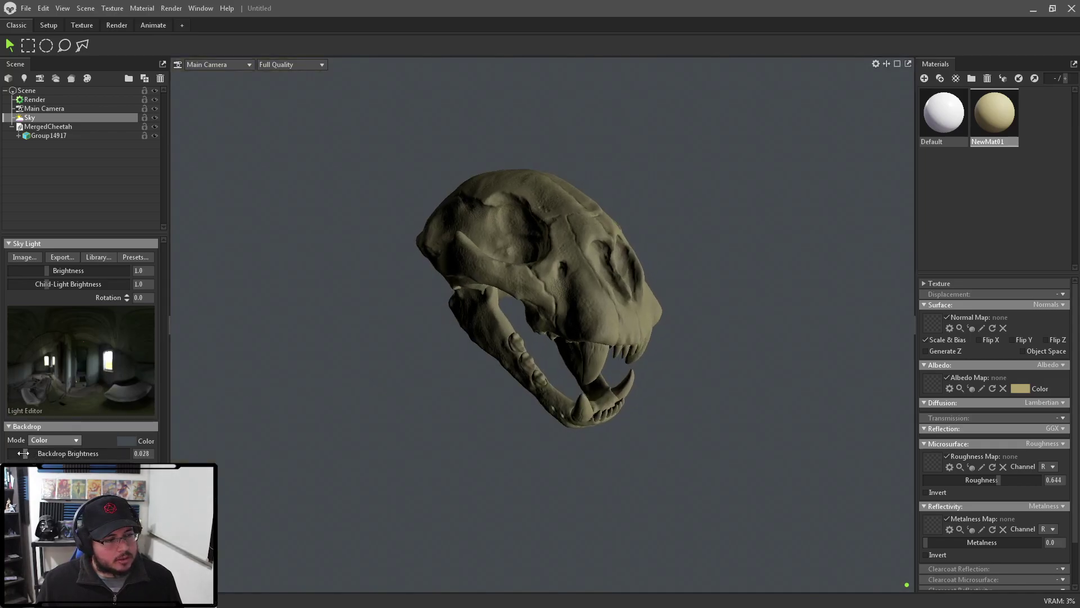
pyautogui.click(126, 440)
pyautogui.click(409, 353)
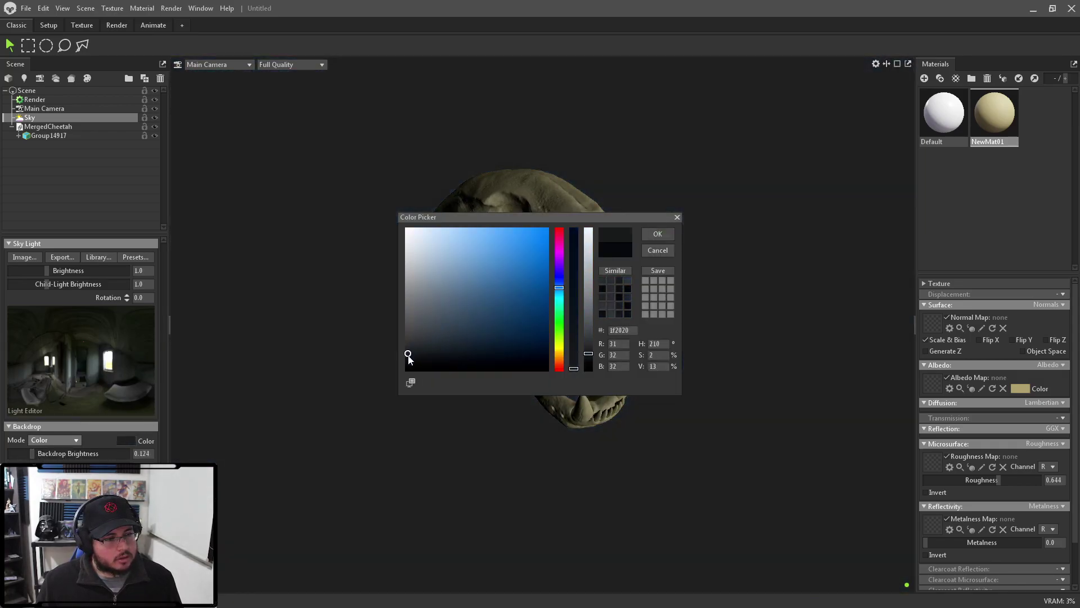
pyautogui.click(655, 234)
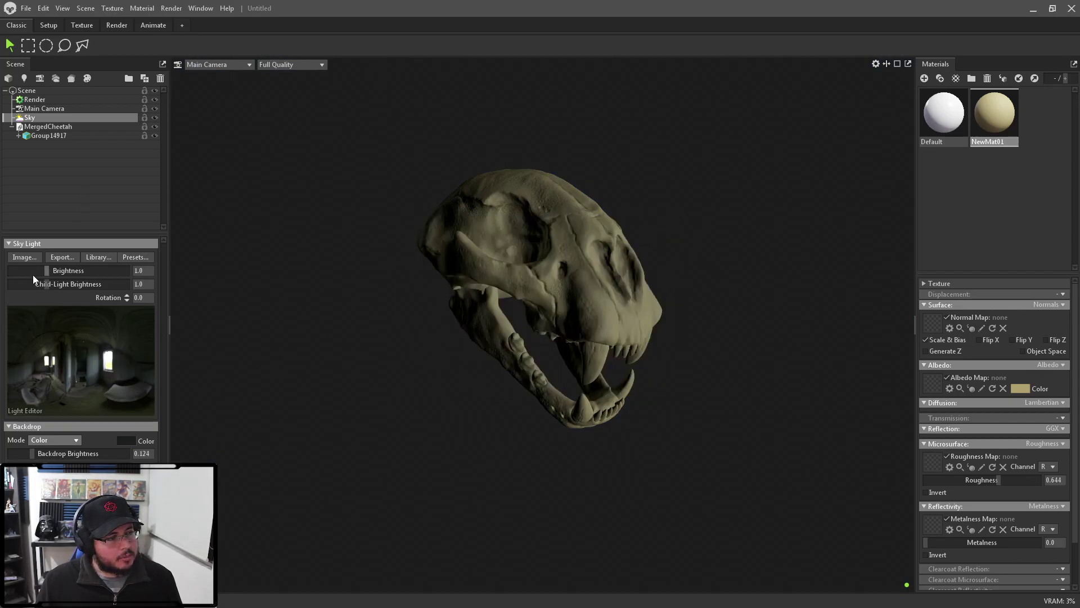
# Dim the sky light to 0.002 and add a spot light at 3.739 brightness on the skull.
pyautogui.moveTo(35, 271); pyautogui.dragTo(18, 271)
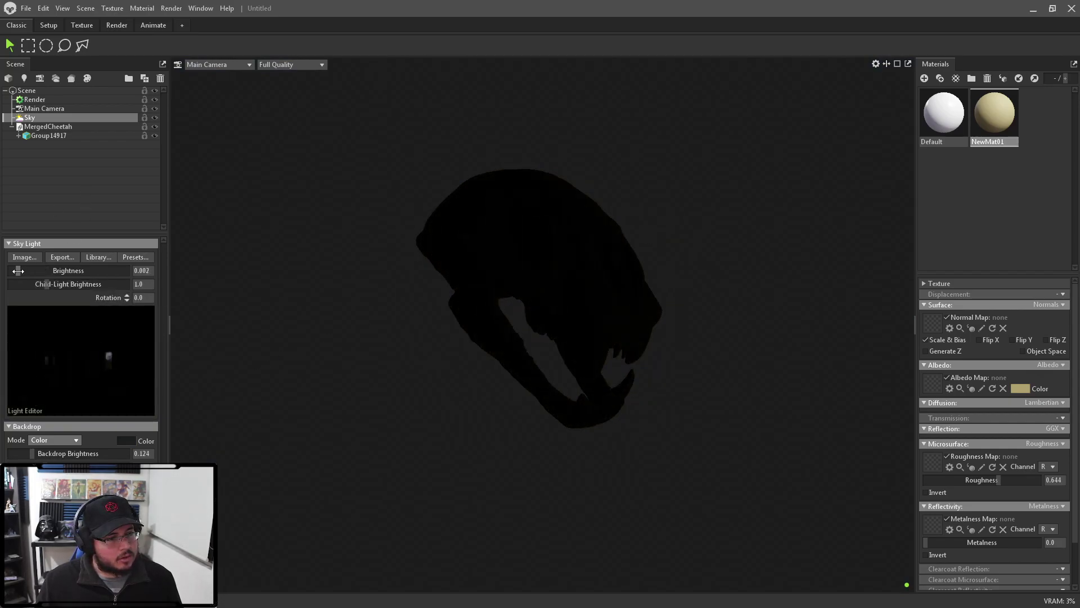
pyautogui.moveTo(309, 313); pyautogui.dragTo(374, 326)
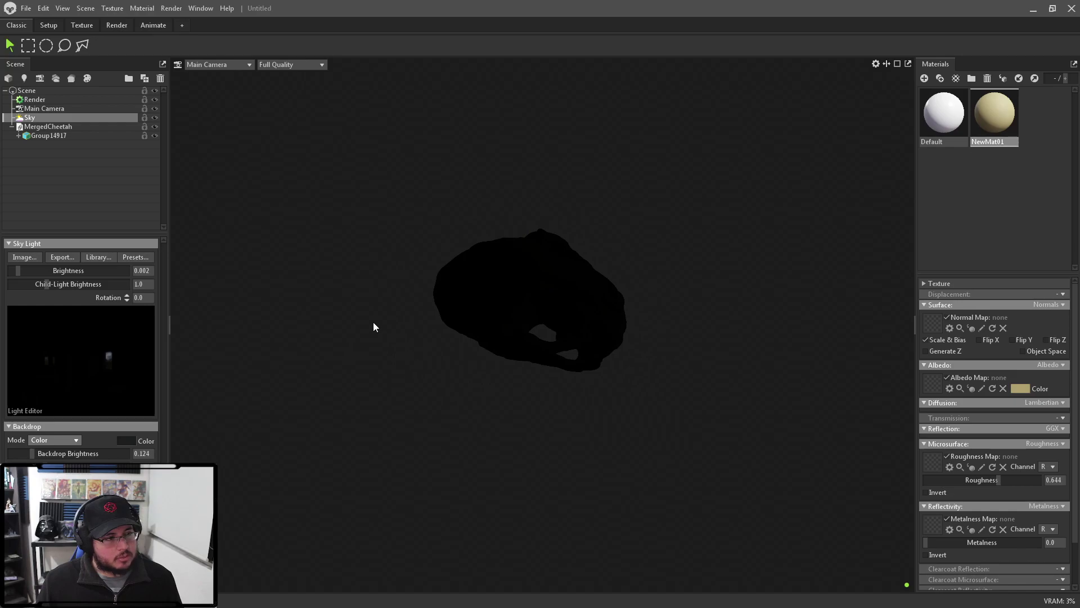
pyautogui.click(25, 79)
pyautogui.moveTo(407, 260); pyautogui.dragTo(376, 243)
pyautogui.scroll(5, 405, 287)
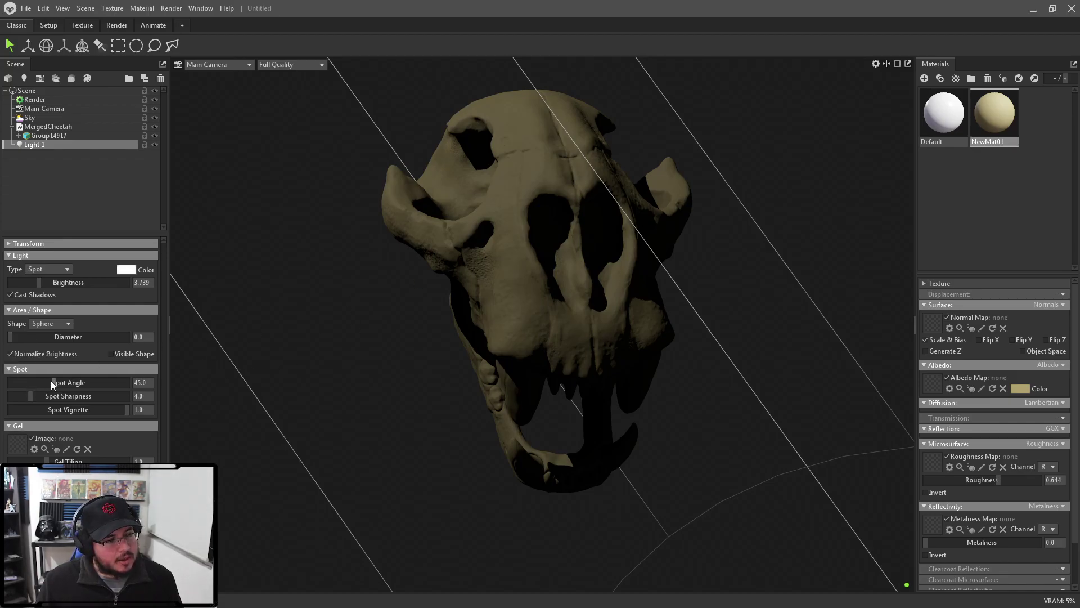
# Widen Light 1's diameter to soften its shadows.
pyautogui.moveTo(18, 337); pyautogui.dragTo(26, 339)
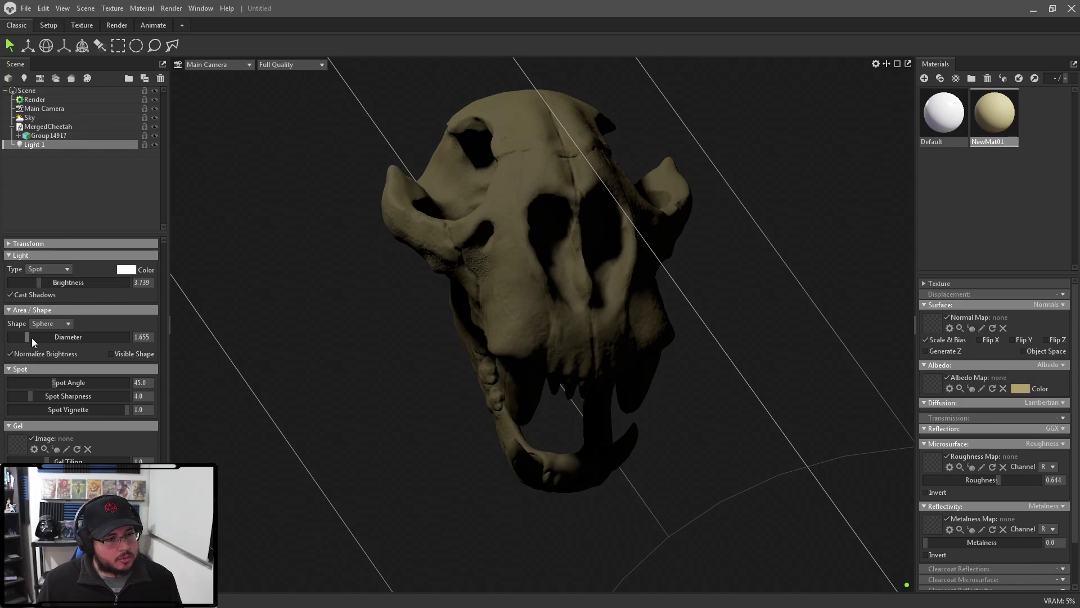
pyautogui.scroll(-5, 424, 370)
pyautogui.moveTo(470, 369); pyautogui.dragTo(356, 296)
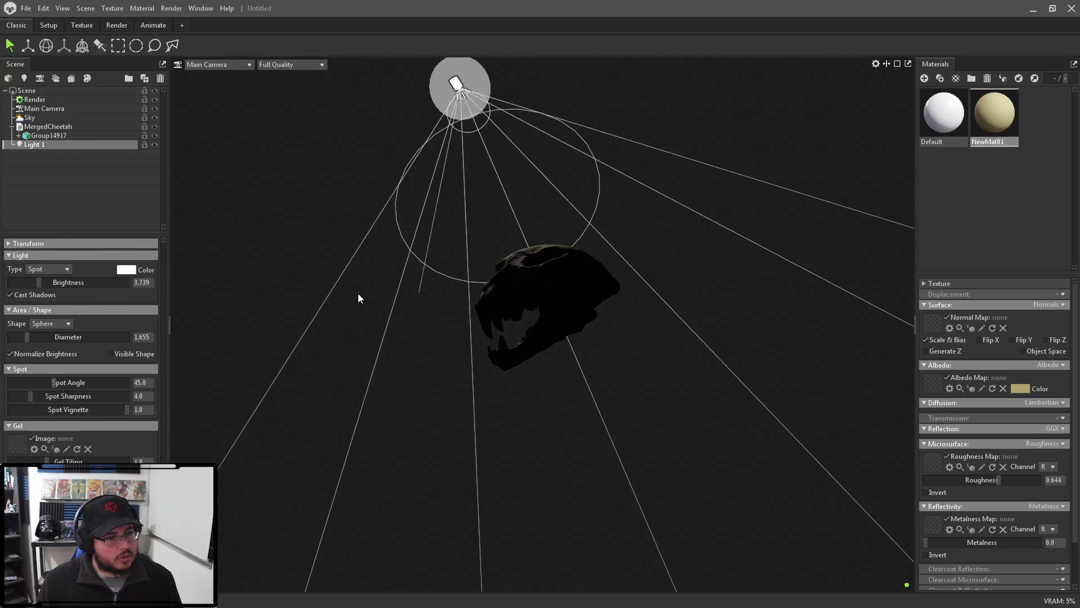
# Add a second spot light, Light 2, with brightness lowered to 2.74.
pyautogui.click(30, 78)
pyautogui.moveTo(418, 319); pyautogui.dragTo(562, 391)
pyautogui.moveTo(548, 354); pyautogui.dragTo(627, 385)
pyautogui.press('Delete')
pyautogui.moveTo(401, 262); pyautogui.dragTo(551, 360)
pyautogui.click(22, 80)
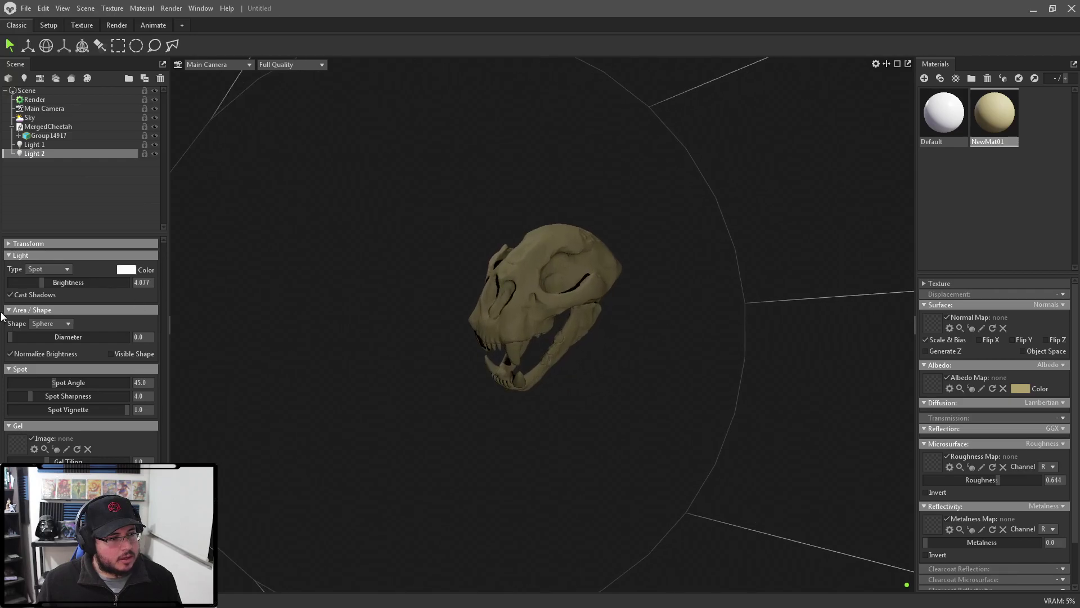
pyautogui.moveTo(37, 283); pyautogui.dragTo(31, 287)
pyautogui.moveTo(258, 289); pyautogui.dragTo(440, 242)
# Add Light 3 at brightness 4.688 with a pale cyan colour.
pyautogui.click(24, 79)
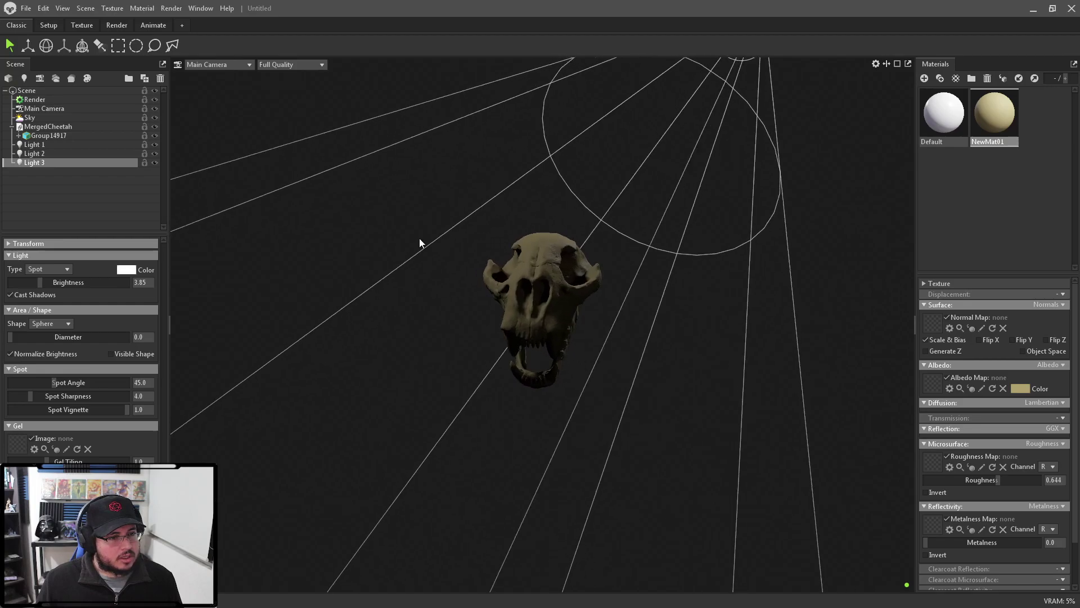
pyautogui.moveTo(42, 282); pyautogui.dragTo(48, 283)
pyautogui.click(125, 270)
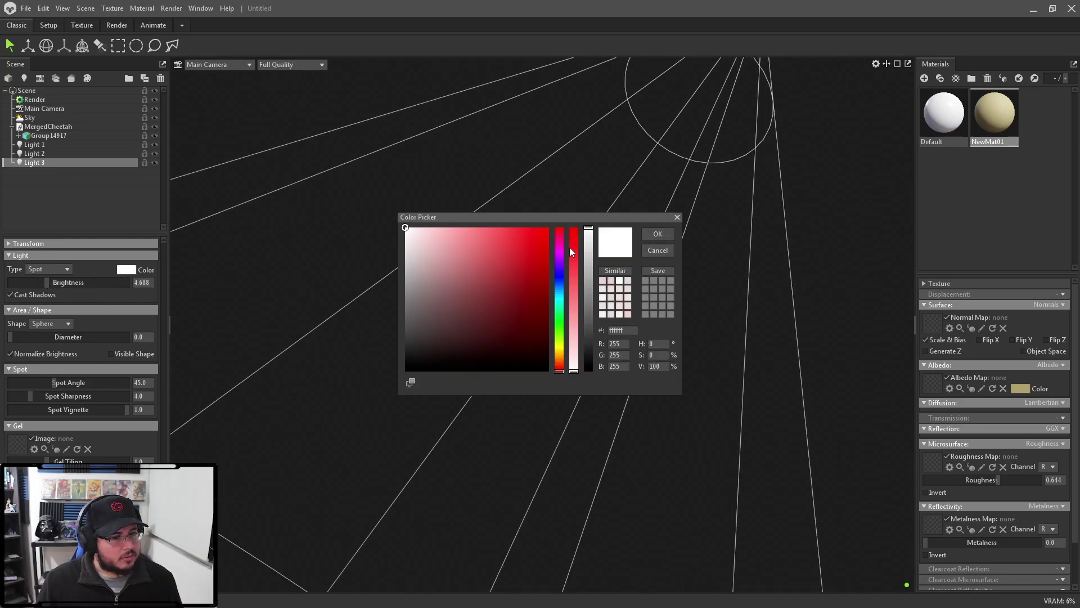
pyautogui.click(559, 310)
pyautogui.moveTo(499, 258); pyautogui.dragTo(441, 234)
pyautogui.click(658, 233)
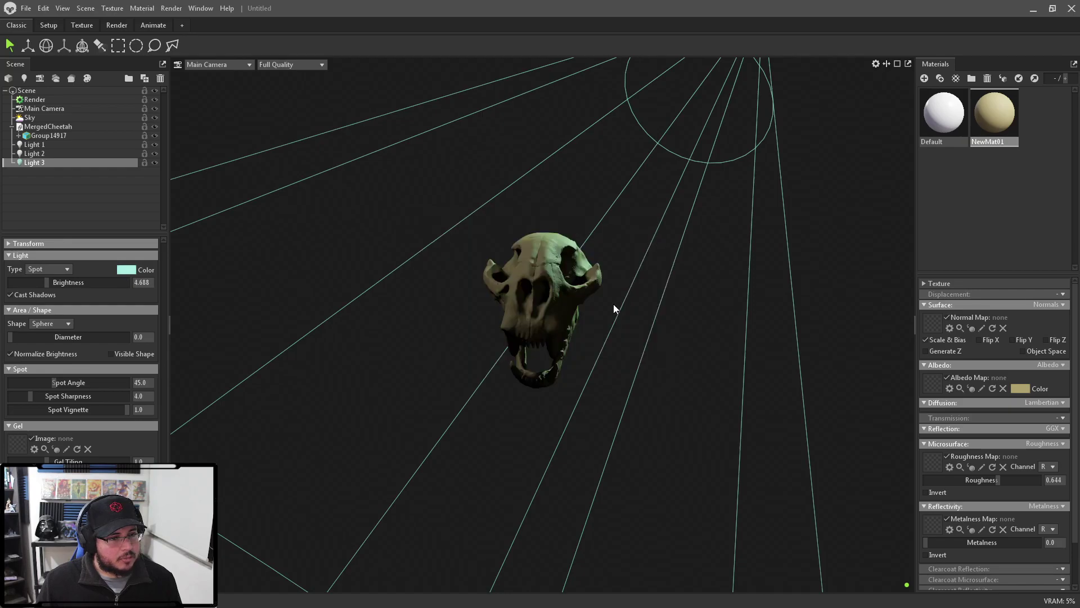
pyautogui.click(581, 336)
pyautogui.moveTo(623, 350); pyautogui.dragTo(661, 395)
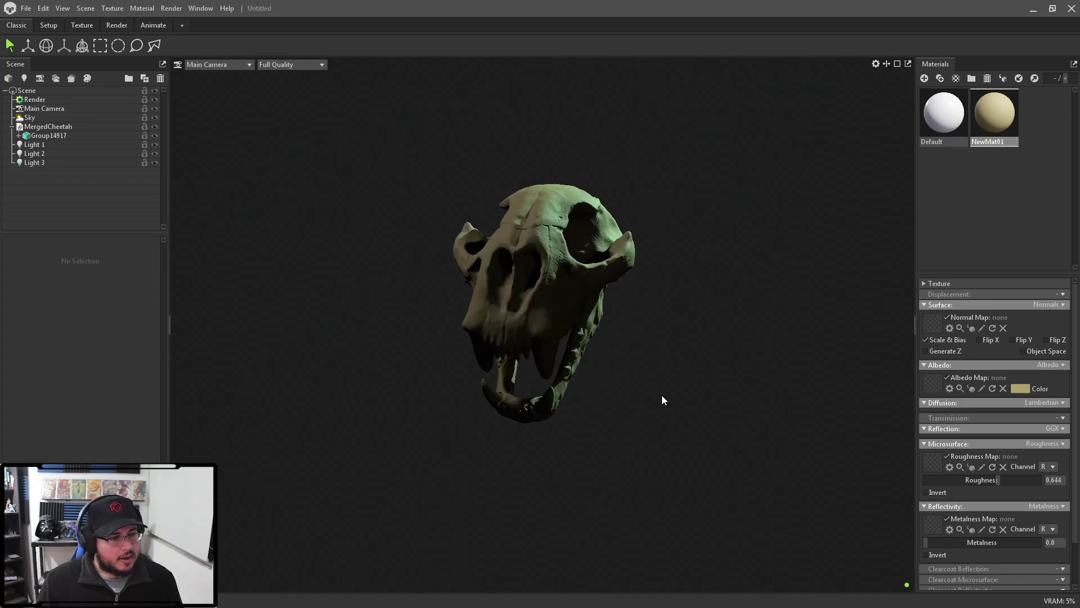
# Turn on Use Ray Tracing in the Render settings.
pyautogui.click(39, 99)
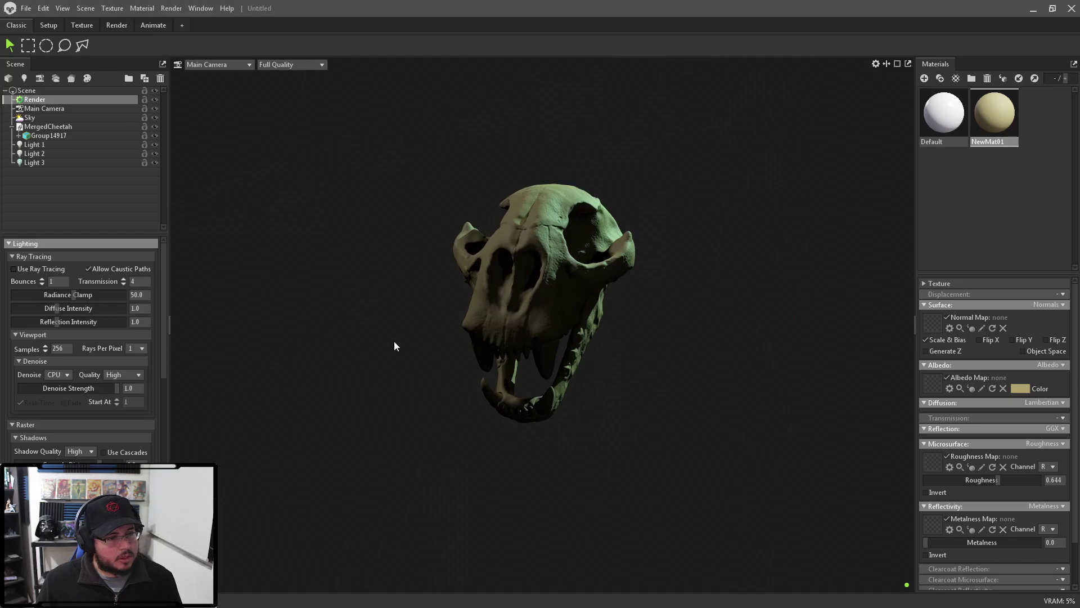
pyautogui.moveTo(660, 342)
pyautogui.mouseDown()
pyautogui.moveTo(711, 352)
pyautogui.moveTo(662, 337)
pyautogui.mouseUp()
pyautogui.moveTo(695, 297)
pyautogui.mouseDown()
pyautogui.moveTo(738, 351)
pyautogui.moveTo(788, 343)
pyautogui.moveTo(743, 337)
pyautogui.mouseUp()
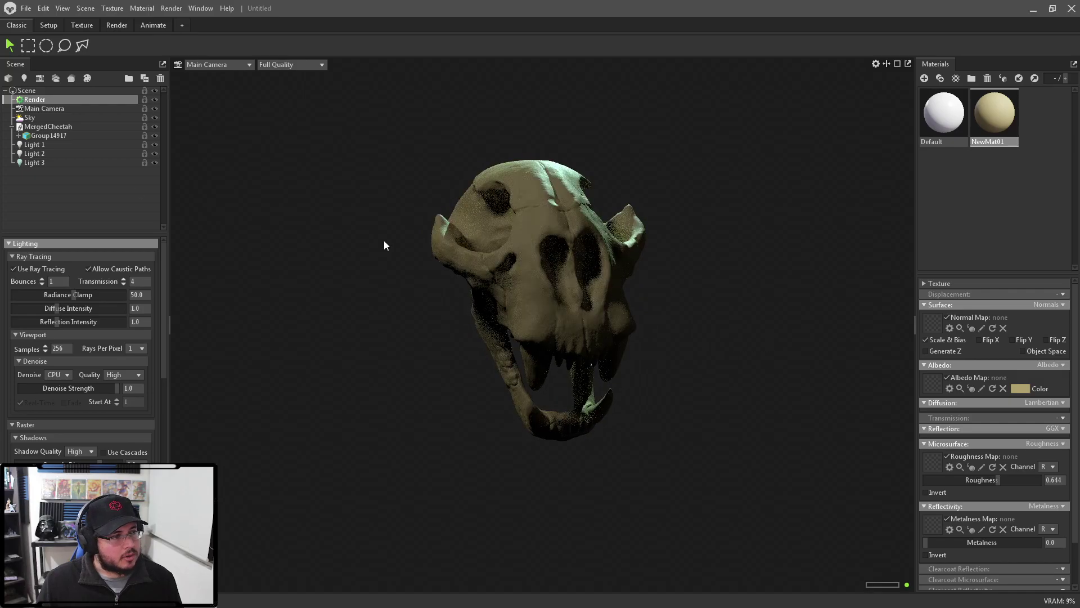
# Give the Main Camera a 55 mm lens, narrowing the field of view to 24.62°.
pyautogui.click(46, 109)
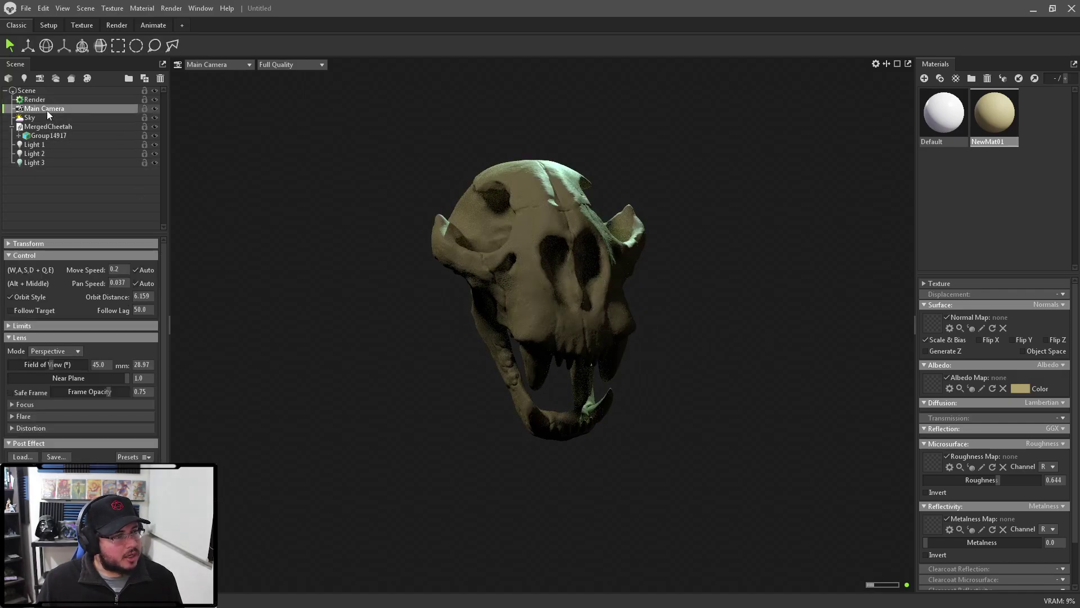
pyautogui.click(142, 364)
pyautogui.write('55')
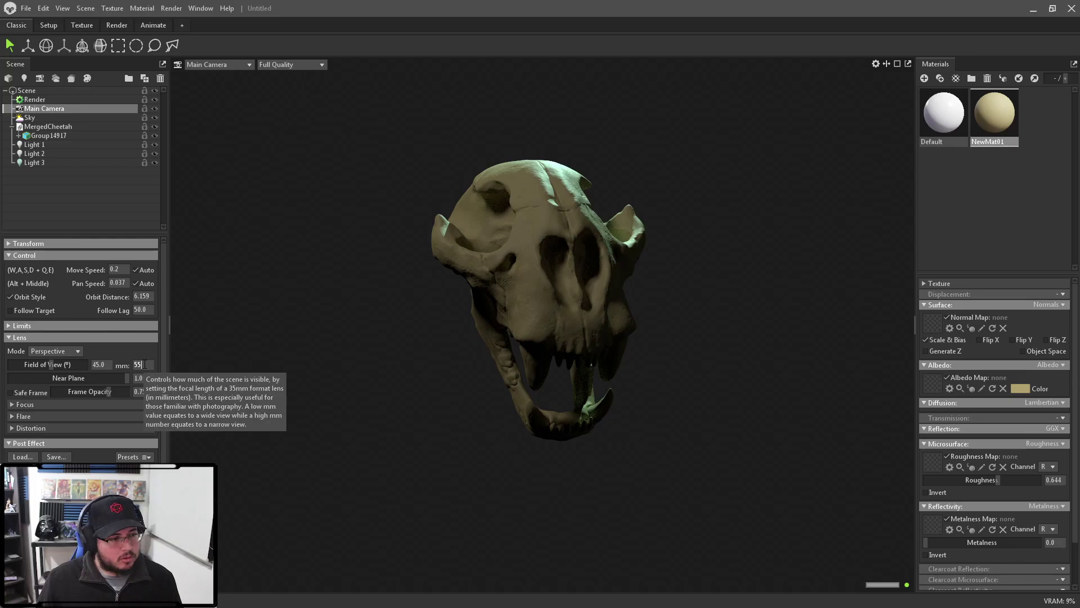
pyautogui.press('Return')
pyautogui.scroll(-3, 277, 174)
pyautogui.moveTo(277, 174); pyautogui.dragTo(453, 292)
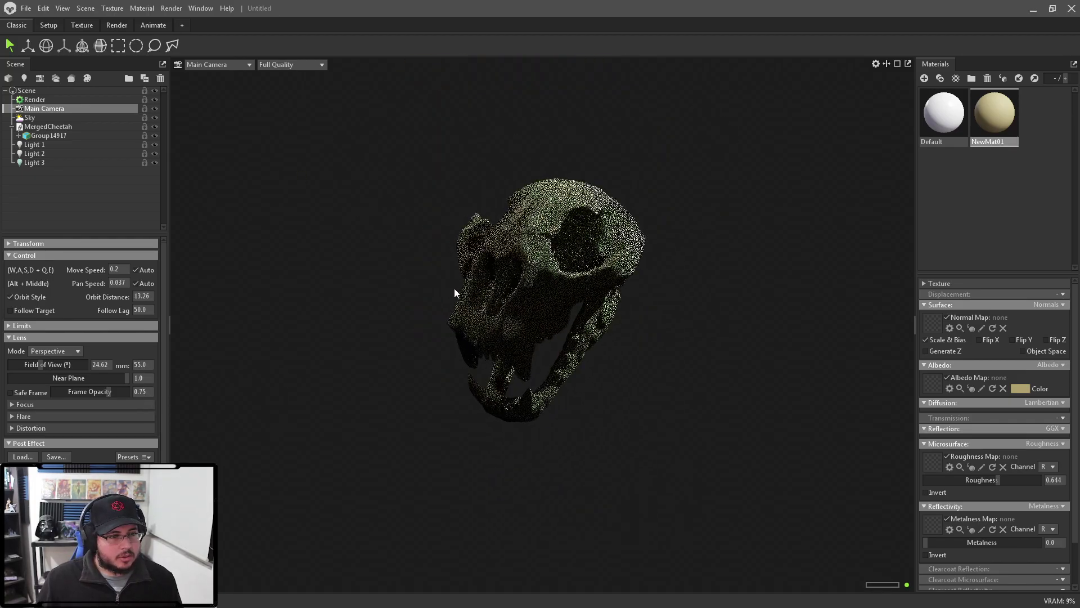
pyautogui.scroll(5, 532, 319)
pyautogui.moveTo(676, 376)
pyautogui.mouseDown()
pyautogui.moveTo(555, 342)
pyautogui.moveTo(679, 371)
pyautogui.mouseUp()
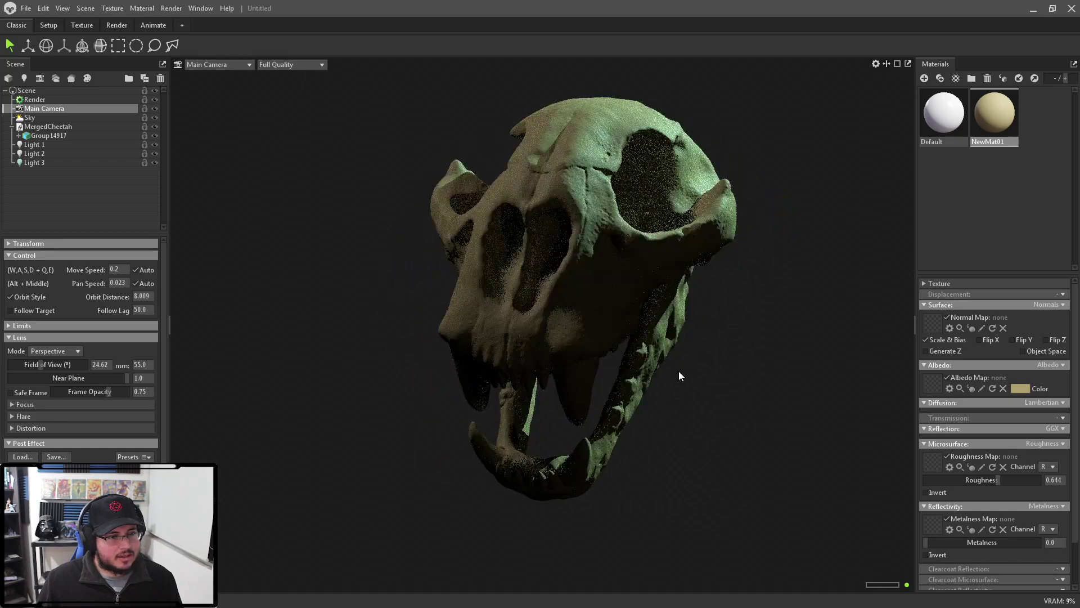
pyautogui.scroll(-1, 679, 376)
pyautogui.click(543, 194)
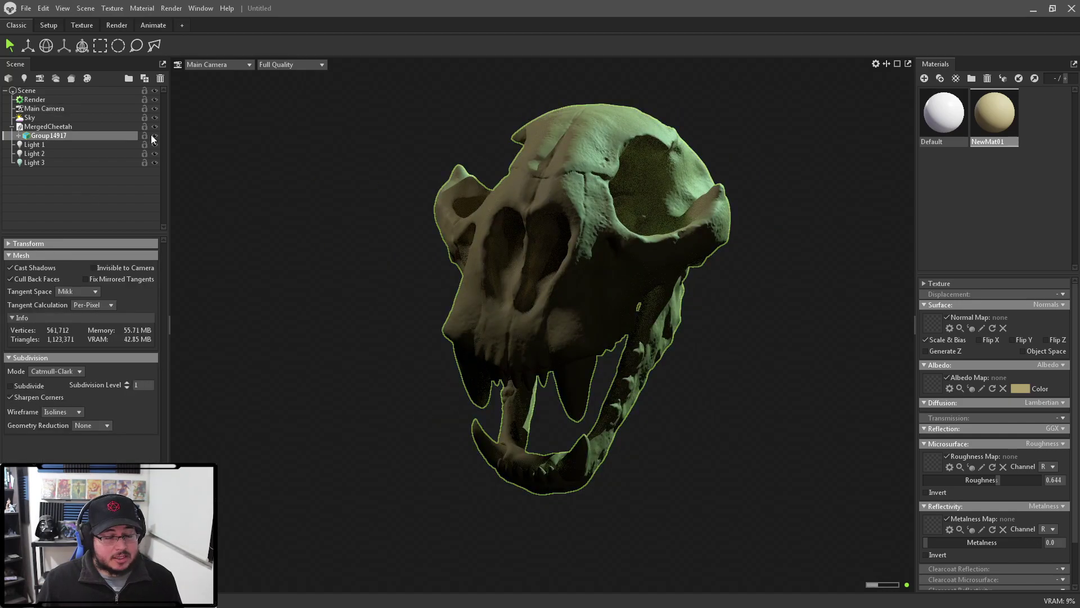
# Add a Turntable object from Scene > Add Object to spin the skull.
pyautogui.click(84, 8)
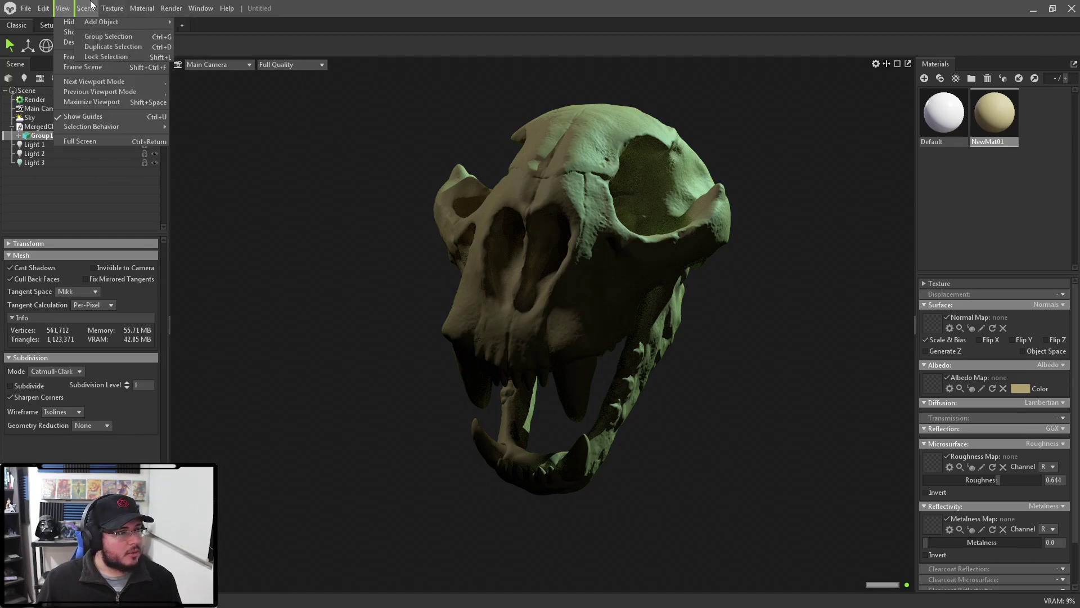
pyautogui.moveTo(169, 11)
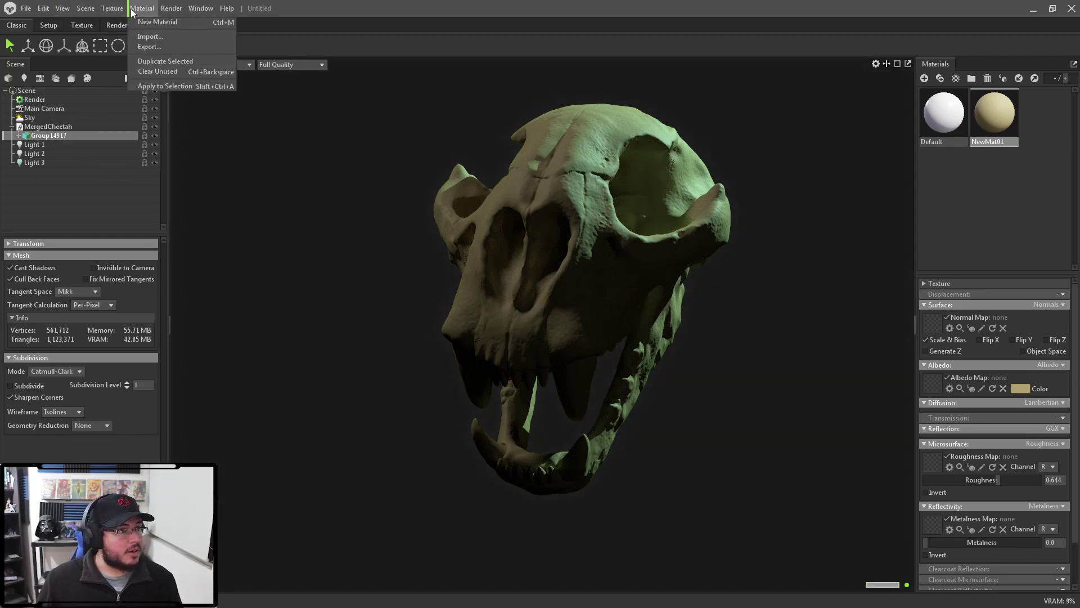
pyautogui.moveTo(82, 10)
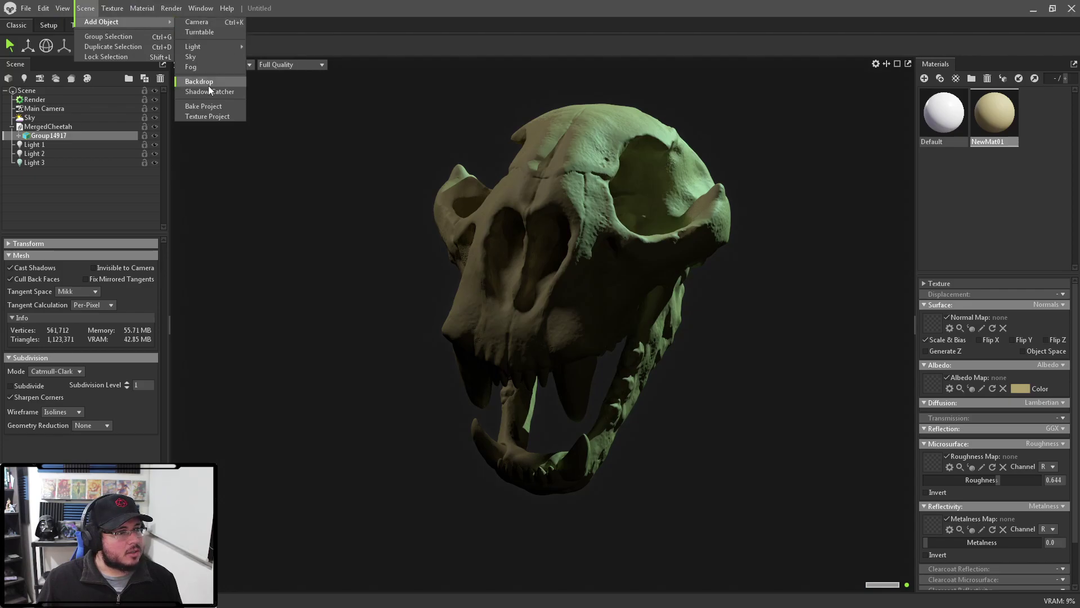
pyautogui.click(198, 31)
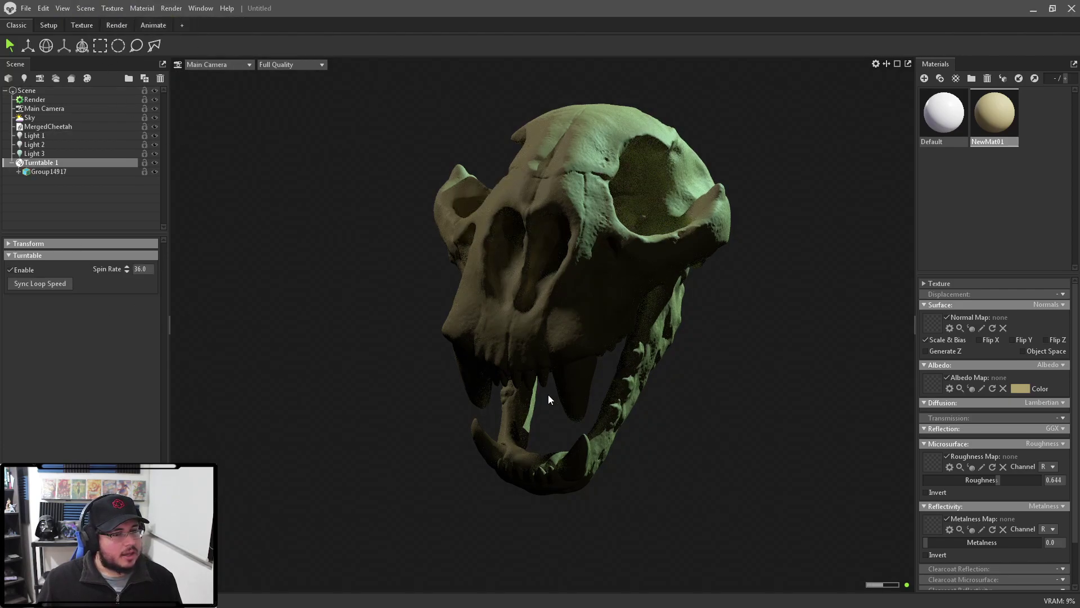
# Play the turntable animation on the Animate tab's timeline.
pyautogui.click(144, 25)
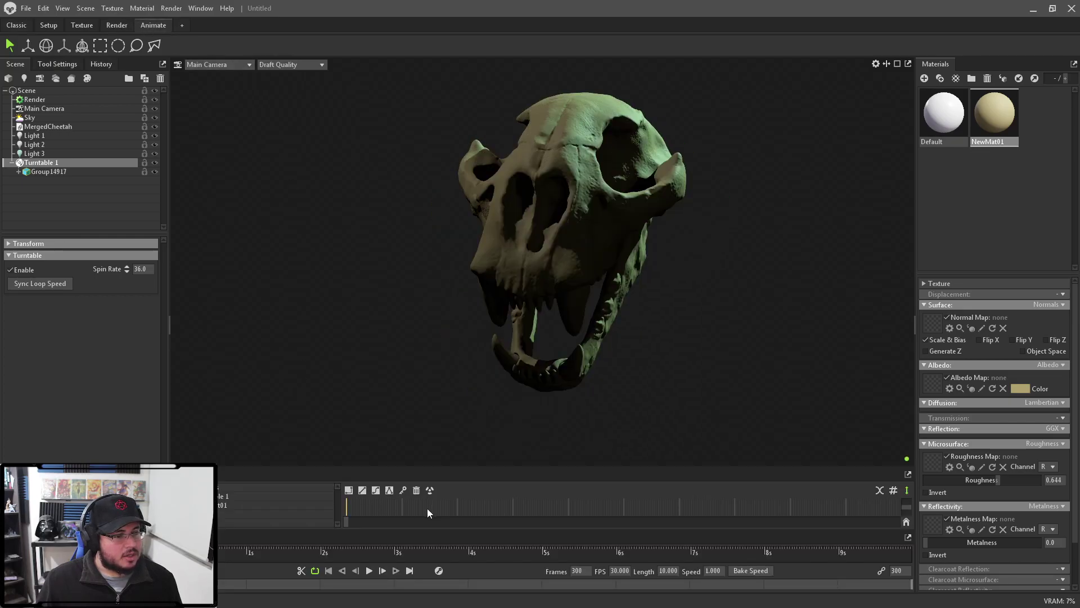
pyautogui.click(369, 570)
pyautogui.click(474, 373)
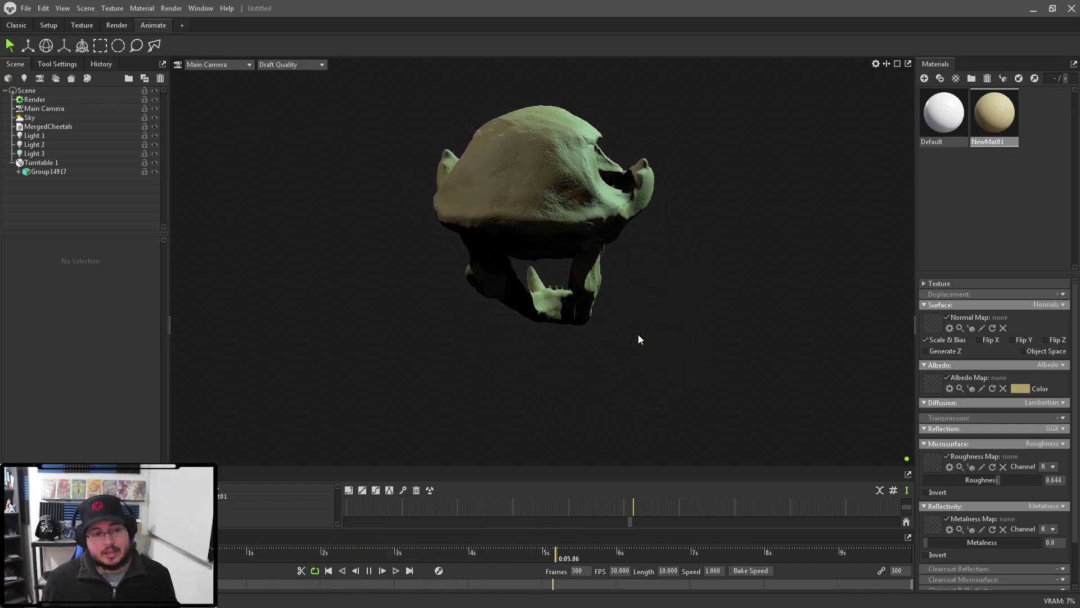
pyautogui.hotkey('alt', 'Tab')
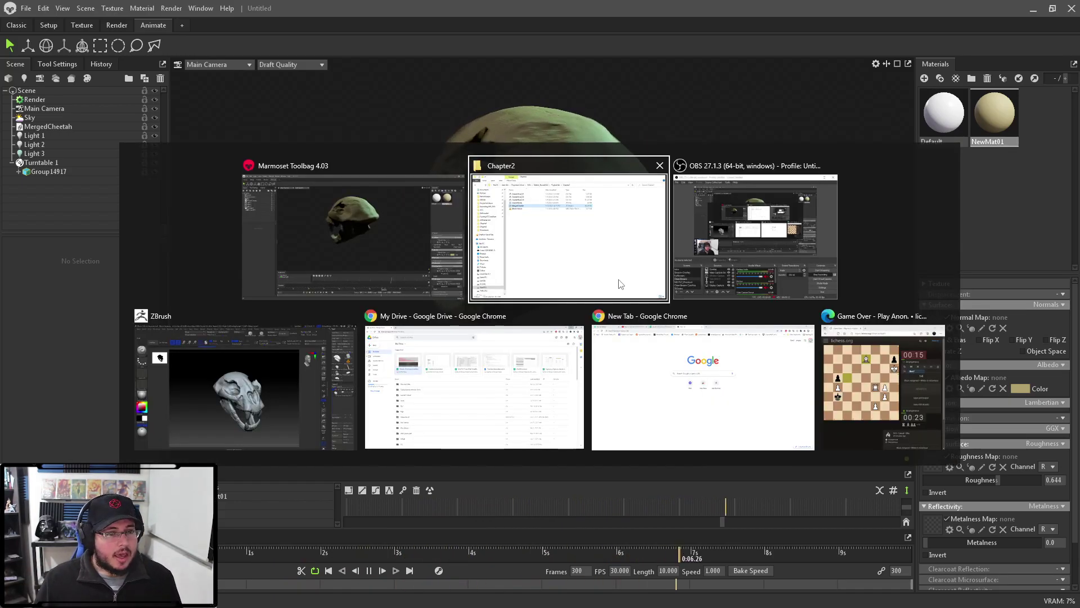
# Back in ZBrush, rotate Merged_CheetahSkull_03 and make a shadowed BPR render.
pyautogui.click(295, 412)
pyautogui.moveTo(668, 335); pyautogui.dragTo(817, 186)
pyautogui.click(904, 123)
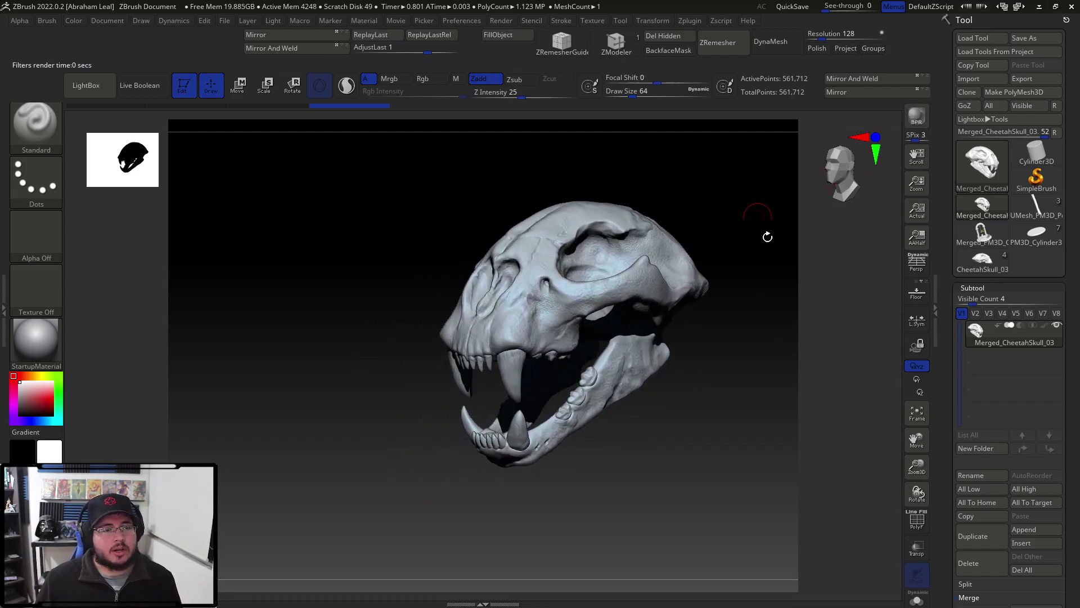